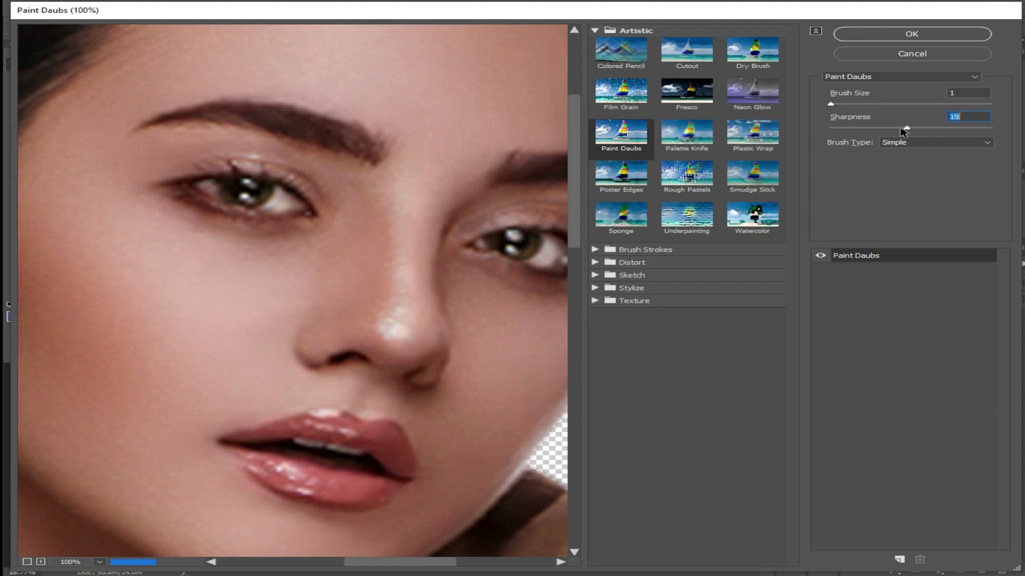
- Apply the Paint Daubs filter with brush size 1 and sharpness 19, and enlarge the portrait cutout around the canvas centre
{"action": "left_click", "coordinate": [935, 35]}
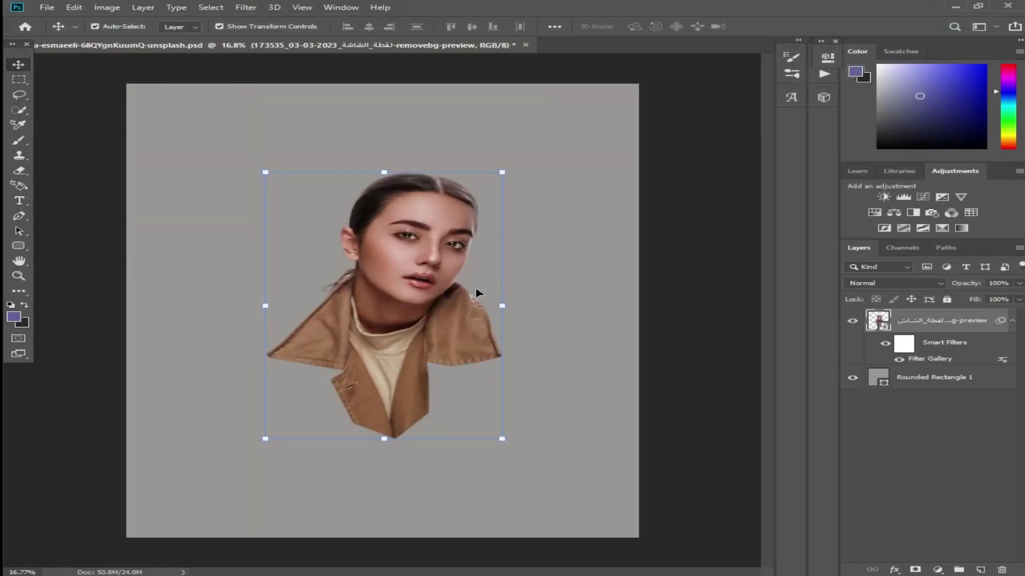
{"action": "left_click_drag", "start_coordinate": [475, 291], "coordinate": [470, 279]}
{"action": "left_click", "coordinate": [502, 428]}
{"action": "left_click", "coordinate": [529, 224]}
{"action": "left_click_drag", "start_coordinate": [502, 428], "coordinate": [438, 337]}
{"action": "key", "text": "Return"}
{"action": "left_click_drag", "start_coordinate": [399, 217], "coordinate": [423, 227]}
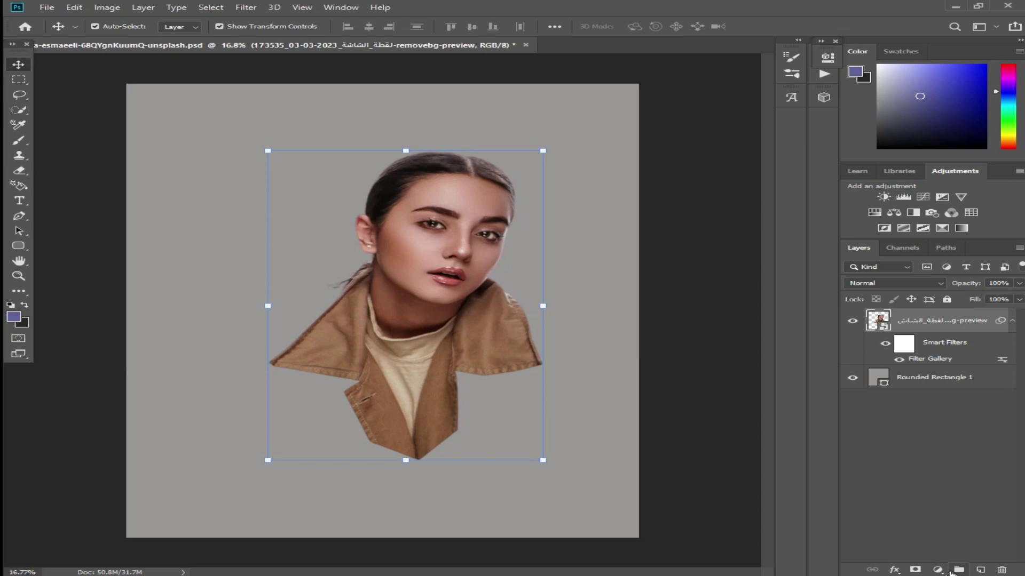
- Add a Black & White adjustment layer above the portrait with Reds at -4 and Yellows at 44
{"action": "left_click", "coordinate": [914, 569]}
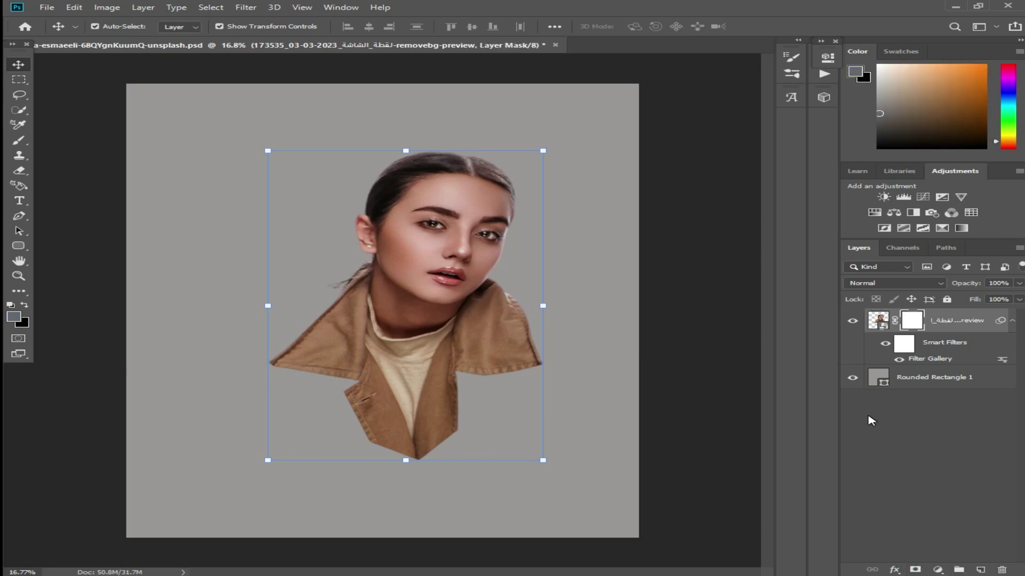
{"action": "key", "text": "ctrl+z"}
{"action": "left_click", "coordinate": [938, 570]}
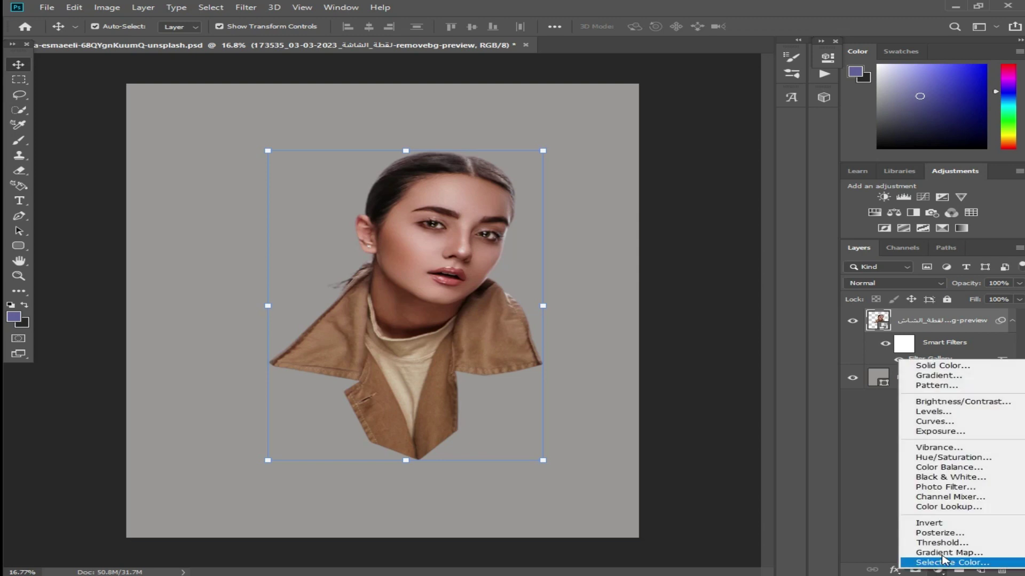
{"action": "left_click", "coordinate": [948, 478]}
{"action": "left_click_drag", "start_coordinate": [686, 134], "coordinate": [667, 137]}
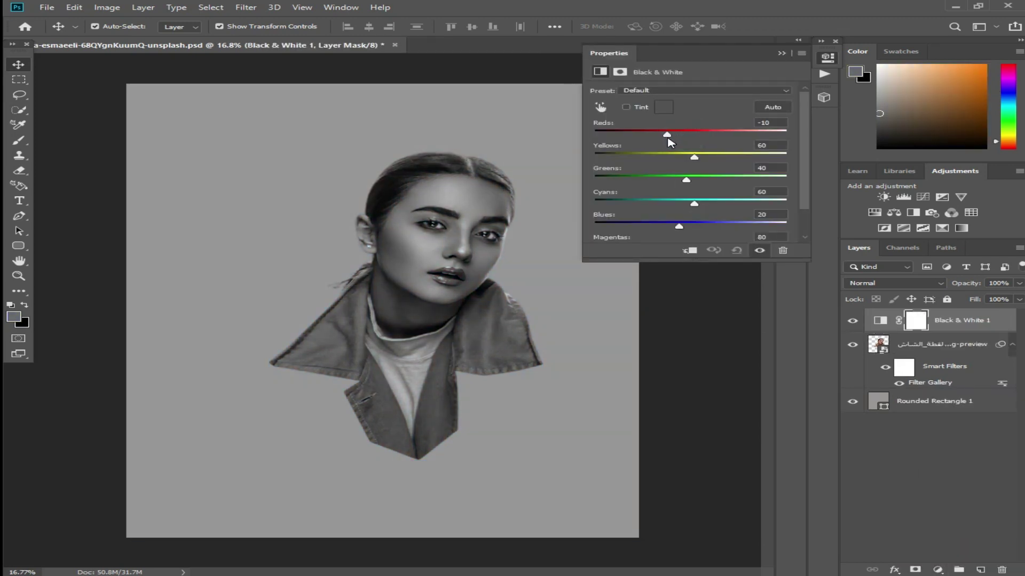
{"action": "left_click_drag", "start_coordinate": [664, 134], "coordinate": [671, 141]}
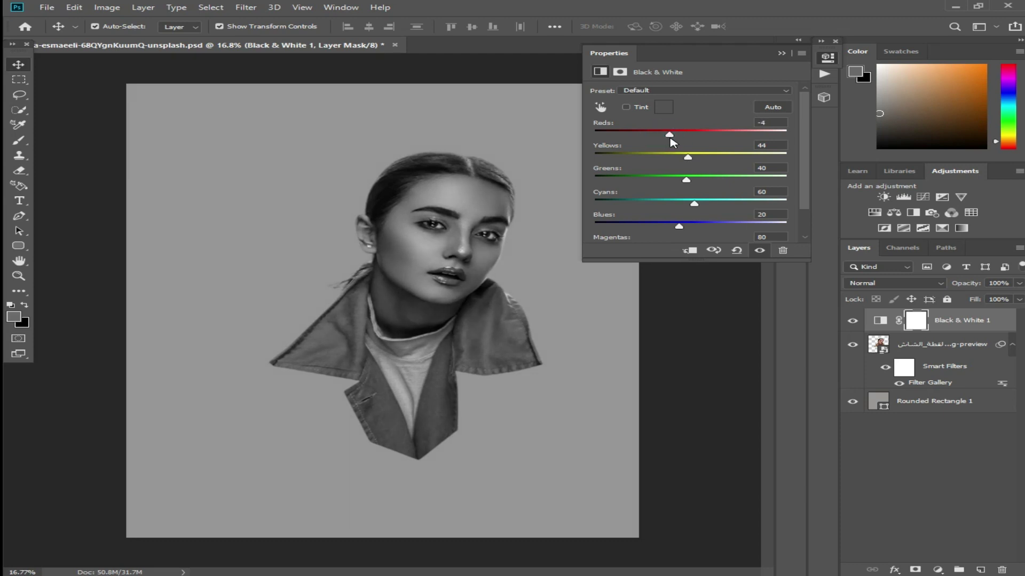
{"action": "left_click", "coordinate": [829, 61]}
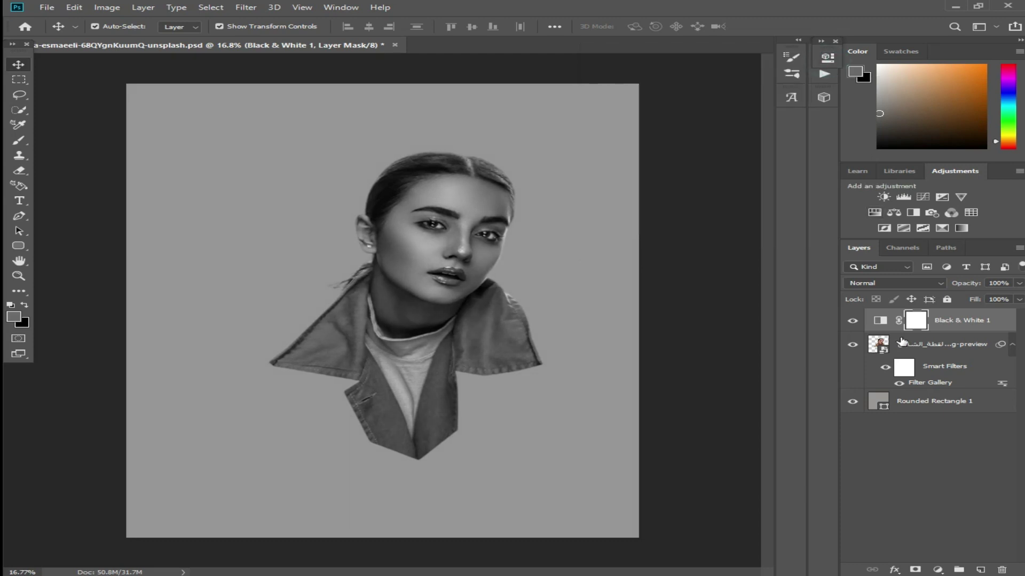
- Convert the portrait layer and its Black & White adjustment together into one smart object
{"action": "left_click", "coordinate": [952, 345]}
{"action": "left_click", "coordinate": [959, 327], "text": "shift"}
{"action": "right_click", "coordinate": [958, 326]}
{"action": "left_click", "coordinate": [833, 250]}
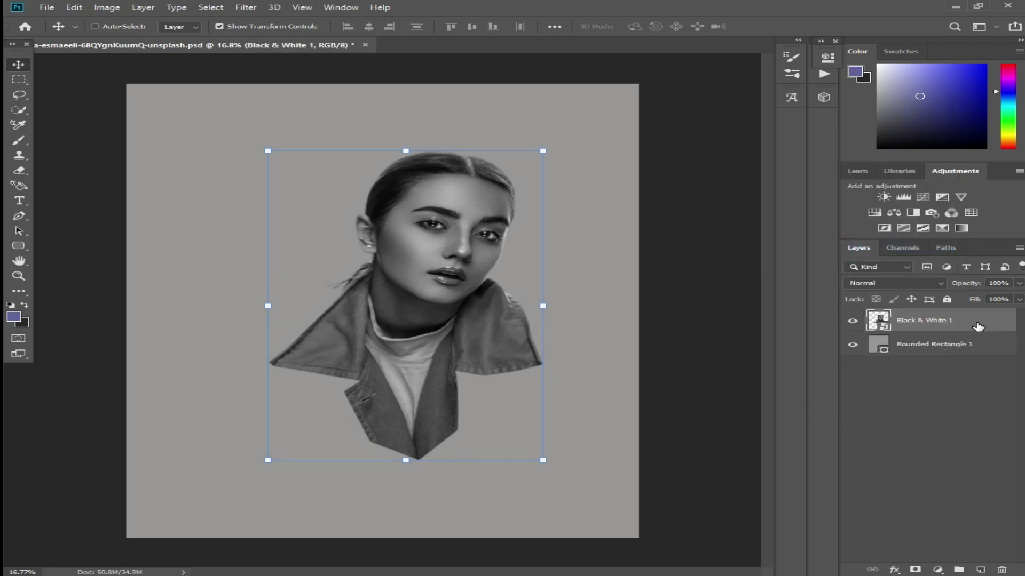
- Duplicate the portrait layer, hide the copy, and add a layer mask to the original while shifting it slightly up and left
{"action": "key", "text": "ctrl+j"}
{"action": "left_click", "coordinate": [963, 347]}
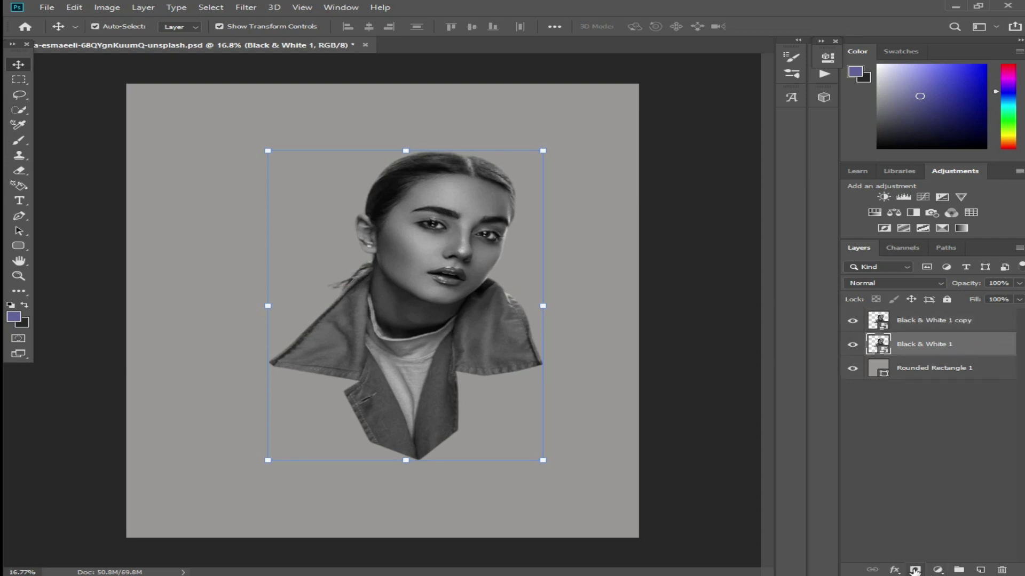
{"action": "left_click", "coordinate": [914, 570]}
{"action": "left_click_drag", "start_coordinate": [474, 323], "coordinate": [466, 309]}
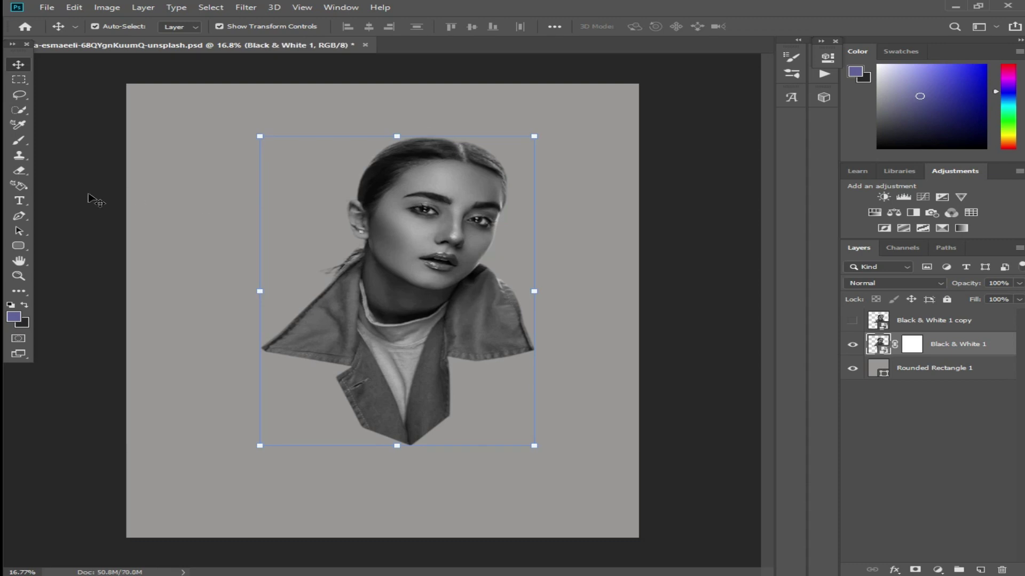
{"action": "left_click", "coordinate": [91, 197]}
- Add the white title "Modeling" in Showcard Gothic over the portrait and enlarge it
{"action": "left_click", "coordinate": [19, 200]}
{"action": "left_click", "coordinate": [342, 291]}
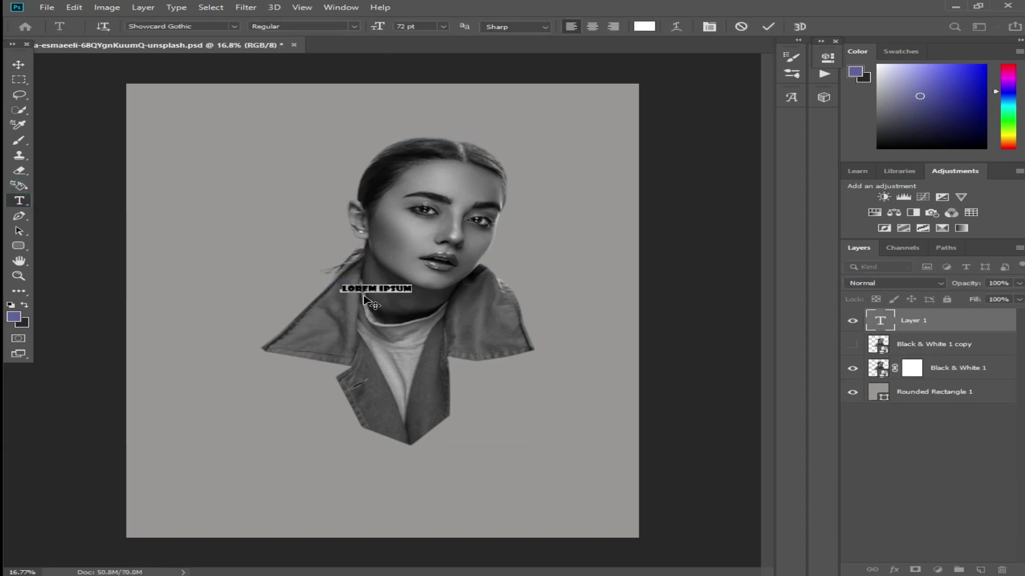
{"action": "key", "text": "BackSpace"}
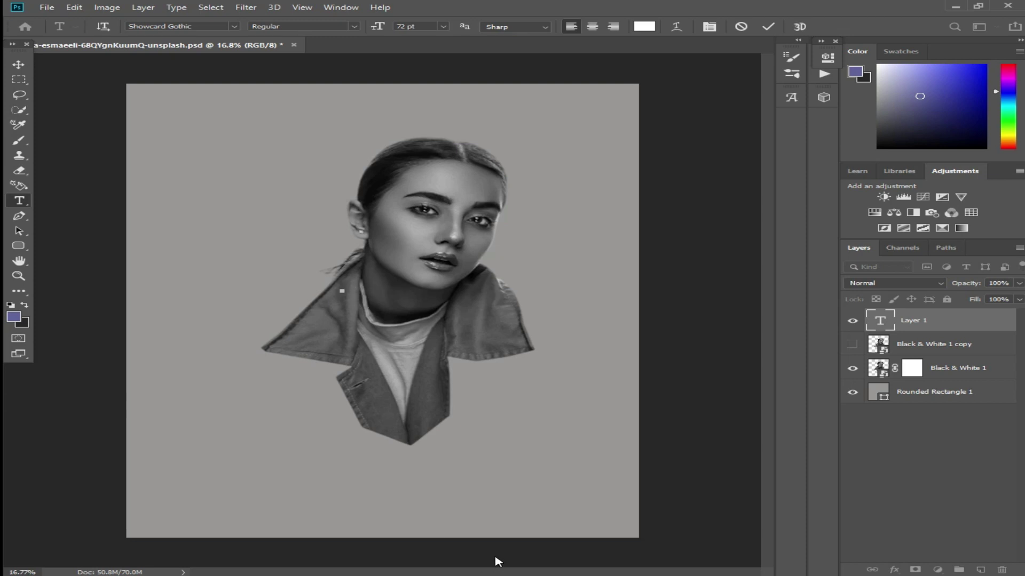
{"action": "right_click", "coordinate": [342, 288]}
{"action": "left_click", "coordinate": [379, 338]}
{"action": "key", "text": "ctrl+t"}
{"action": "left_click_drag", "start_coordinate": [396, 293], "coordinate": [534, 321]}
{"action": "key", "text": "Return"}
{"action": "key", "text": "v"}
- Move the title layer below the hidden portrait copy and rotate the title to run vertically along the portrait's right side
{"action": "left_click_drag", "start_coordinate": [939, 344], "coordinate": [960, 311]}
{"action": "left_click", "coordinate": [915, 344]}
{"action": "key", "text": "ctrl+t"}
{"action": "left_click_drag", "start_coordinate": [538, 320], "coordinate": [428, 450]}
{"action": "key", "text": "Return"}
{"action": "left_click_drag", "start_coordinate": [392, 256], "coordinate": [510, 257]}
- Try the Copperplate Gothic Bold font on the vertical Modeling title
{"action": "double_click", "coordinate": [510, 256]}
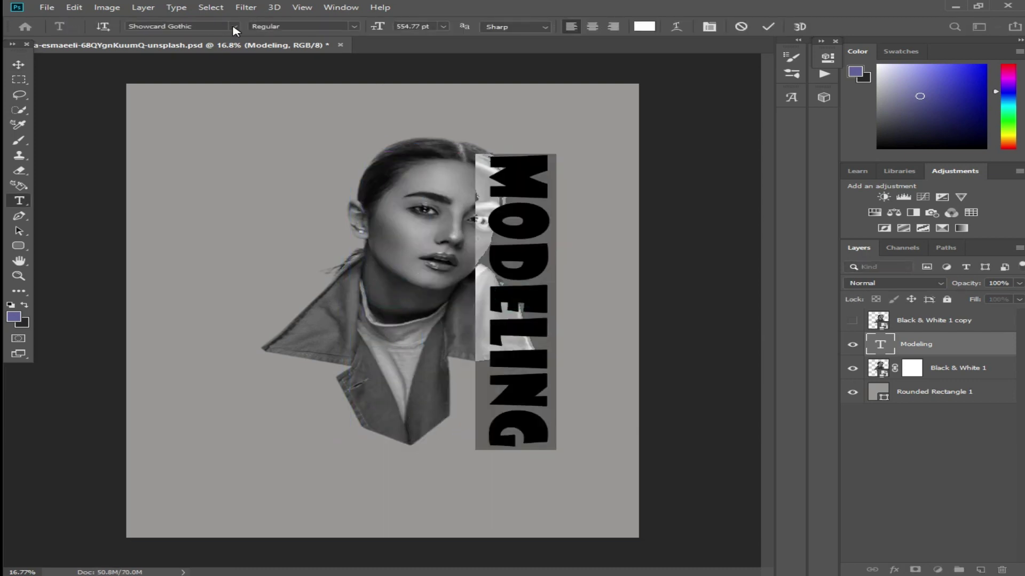
{"action": "left_click", "coordinate": [234, 26]}
{"action": "left_click", "coordinate": [357, 95]}
{"action": "left_click", "coordinate": [234, 26]}
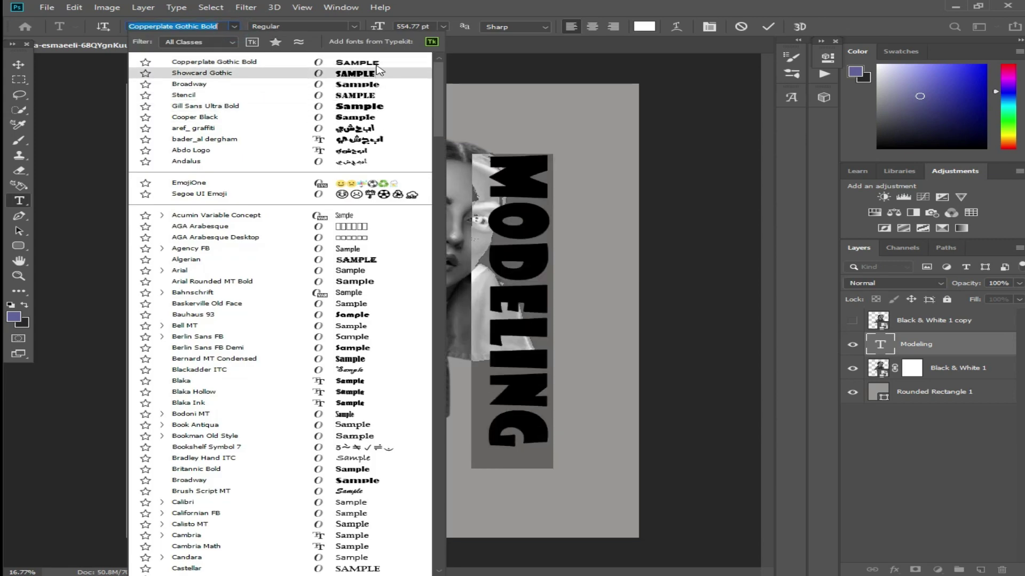
{"action": "left_click", "coordinate": [214, 62]}
- Move the Modeling title left over the portrait and switch its font back to Showcard Gothic
{"action": "left_click", "coordinate": [18, 64]}
{"action": "left_click_drag", "start_coordinate": [522, 165], "coordinate": [399, 160]}
{"action": "double_click", "coordinate": [399, 160]}
{"action": "left_click", "coordinate": [233, 26]}
{"action": "left_click", "coordinate": [213, 74]}
{"action": "key", "text": "ctrl+Return"}
- Try the Broadway font on the Modeling title
{"action": "double_click", "coordinate": [399, 155]}
{"action": "left_click", "coordinate": [234, 27]}
{"action": "scroll", "coordinate": [382, 201], "scroll_direction": "up", "scroll_amount": 5}
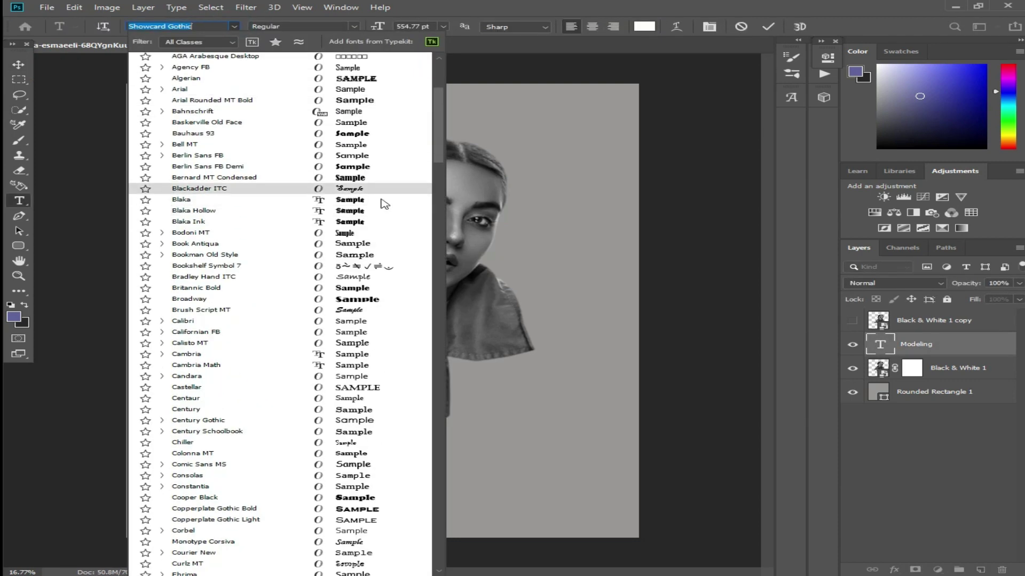
{"action": "left_click", "coordinate": [382, 201]}
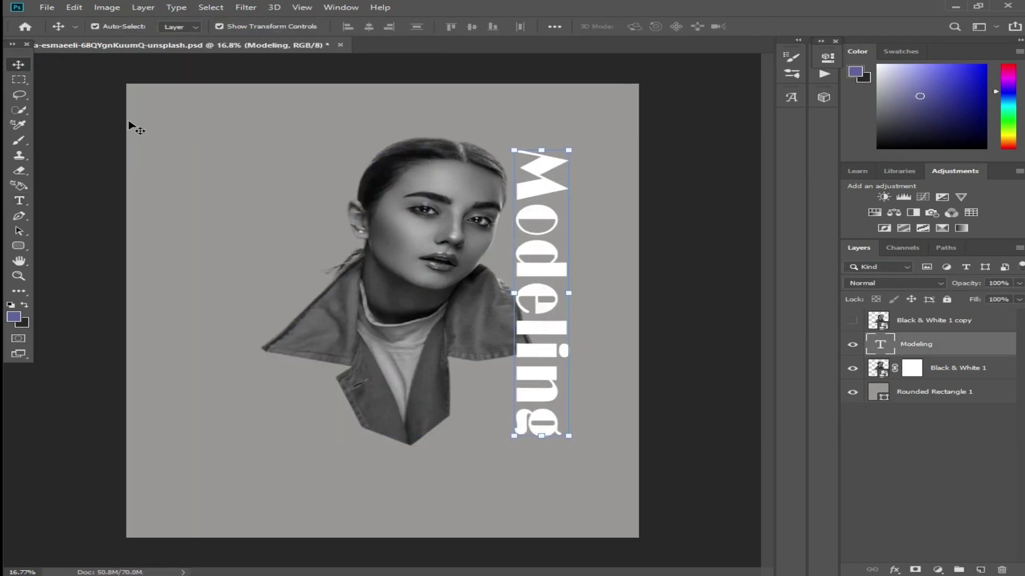
- Change the whole Modeling title to the Britannic Bold font
{"action": "key", "text": "ctrl+a"}
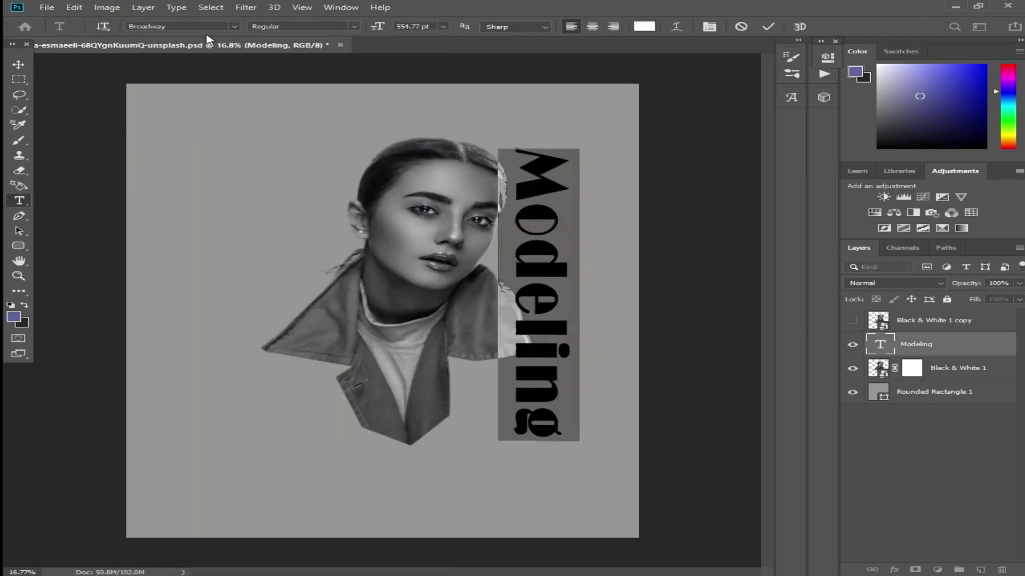
{"action": "left_click", "coordinate": [234, 26]}
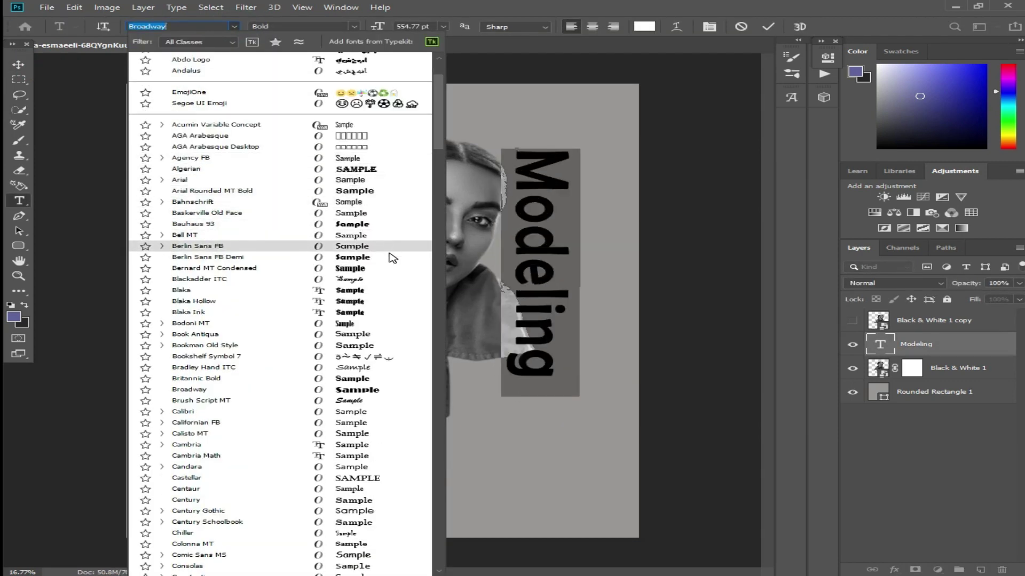
{"action": "left_click", "coordinate": [368, 379]}
{"action": "left_click", "coordinate": [18, 64]}
- Rotate the Modeling title back to horizontal and place it across the portrait's collar
{"action": "key", "text": "ctrl+t"}
{"action": "left_click_drag", "start_coordinate": [579, 146], "coordinate": [486, 130]}
{"action": "left_click_drag", "start_coordinate": [592, 405], "coordinate": [715, 256]}
{"action": "left_click_drag", "start_coordinate": [496, 281], "coordinate": [586, 327]}
{"action": "key", "text": "Return"}
- Retype the title's letters in capitals so it reads "MODELING"
{"action": "double_click", "coordinate": [465, 311]}
{"action": "key", "text": "BackSpace"}
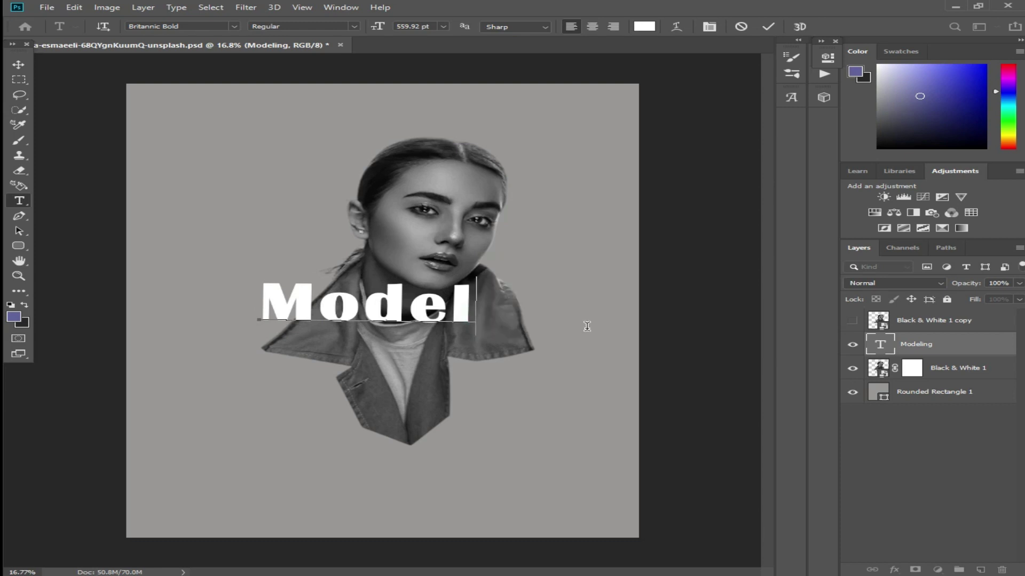
{"action": "type", "text": "lIN"}
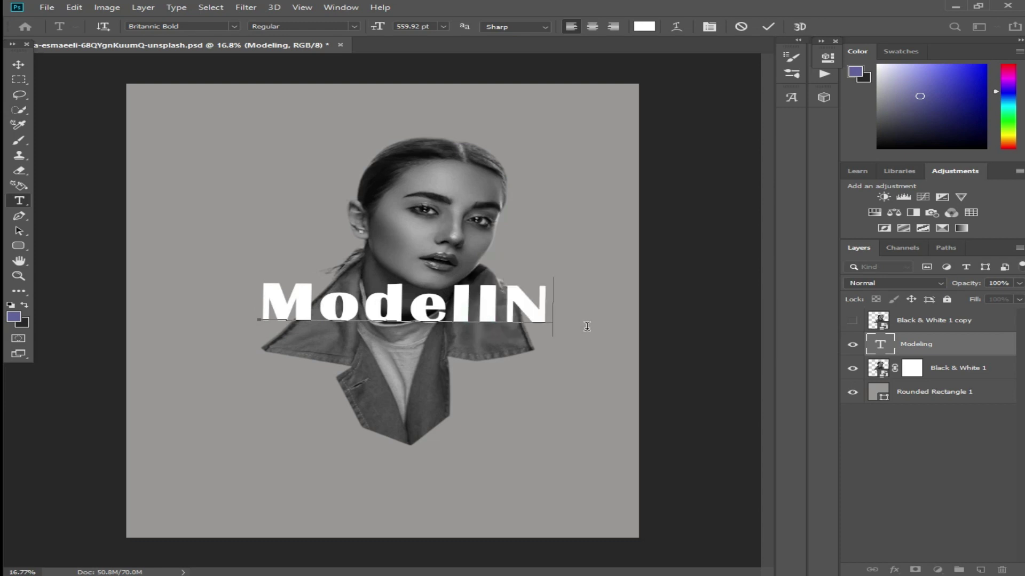
{"action": "type", "text": "G"}
{"action": "left_click_drag", "start_coordinate": [475, 309], "coordinate": [420, 308]}
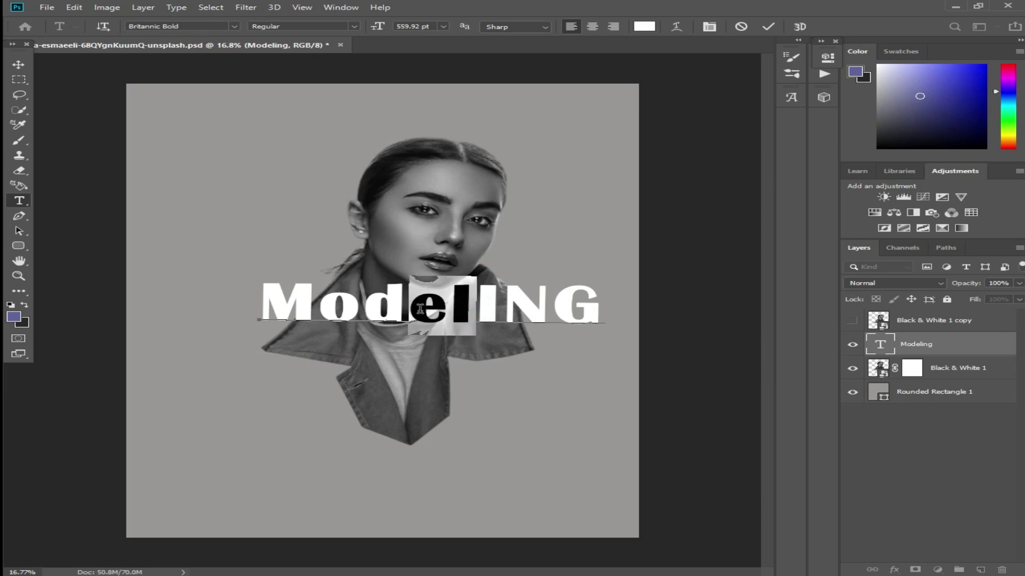
{"action": "key", "text": "BackSpace"}
{"action": "type", "text": "EJ"}
{"action": "key", "text": "BackSpace"}
{"action": "type", "text": "L"}
{"action": "left_click_drag", "start_coordinate": [413, 308], "coordinate": [305, 344]}
{"action": "key", "text": "BackSpace"}
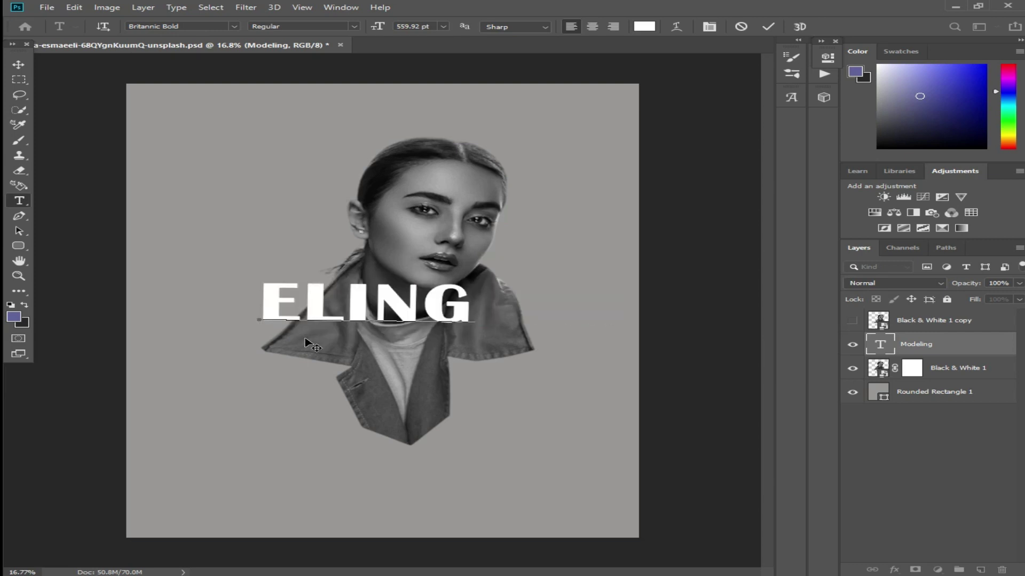
{"action": "type", "text": "MOD"}
- Rotate the MODELING title to about 89.3°, scale it to about 104.8%, and place it vertically over the left part of the face
{"action": "left_click", "coordinate": [18, 64]}
{"action": "left_click_drag", "start_coordinate": [422, 308], "coordinate": [362, 312]}
{"action": "key", "text": "ctrl+t"}
{"action": "left_click_drag", "start_coordinate": [590, 279], "coordinate": [433, 426]}
{"action": "mouse_move", "coordinate": [396, 255]}
{"action": "left_mouse_down"}
{"action": "mouse_move", "coordinate": [399, 233]}
{"action": "mouse_move", "coordinate": [402, 244]}
{"action": "left_mouse_up"}
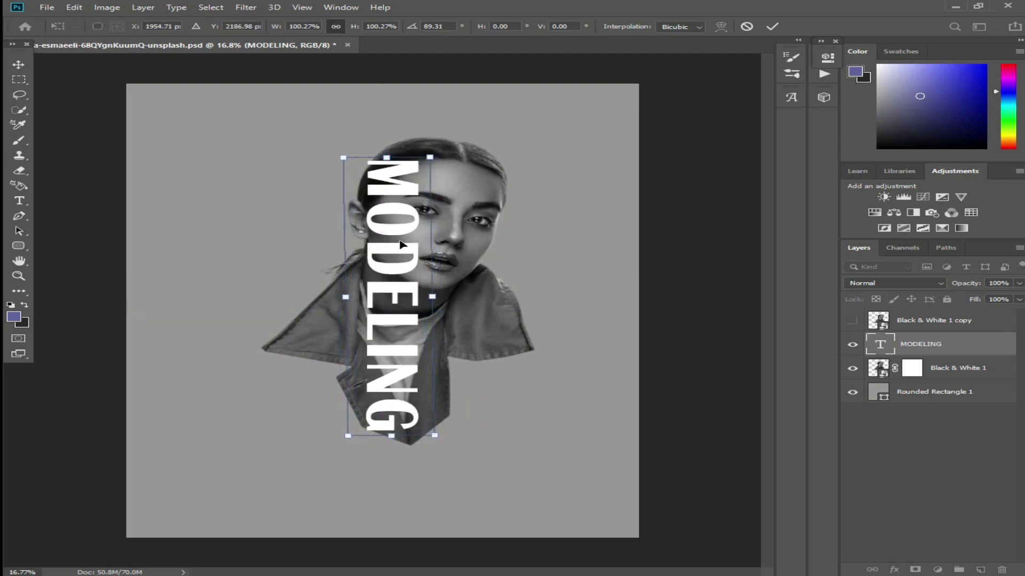
{"action": "left_click_drag", "start_coordinate": [435, 436], "coordinate": [439, 448]}
{"action": "left_click_drag", "start_coordinate": [400, 380], "coordinate": [403, 379]}
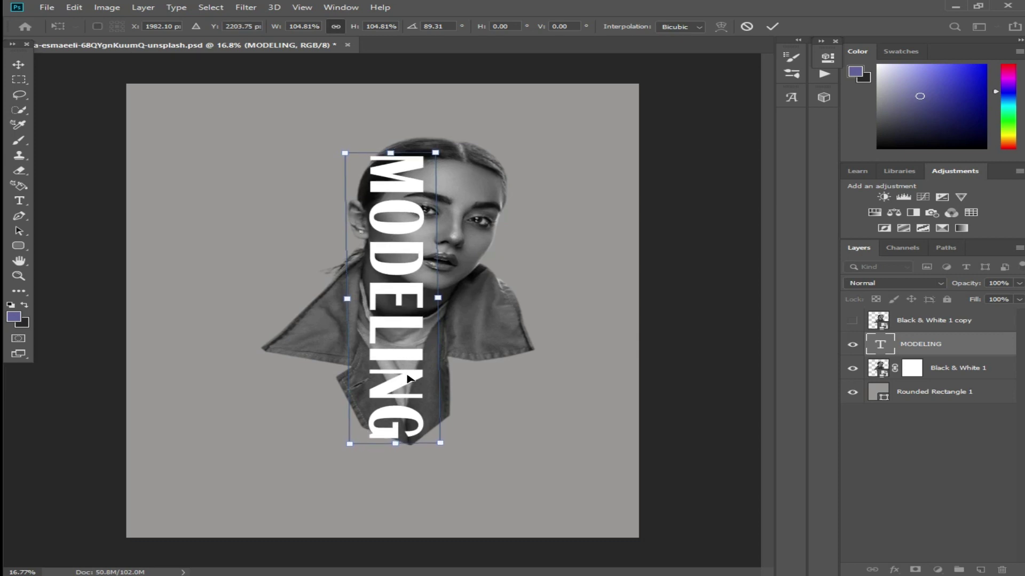
{"action": "key", "text": "Return"}
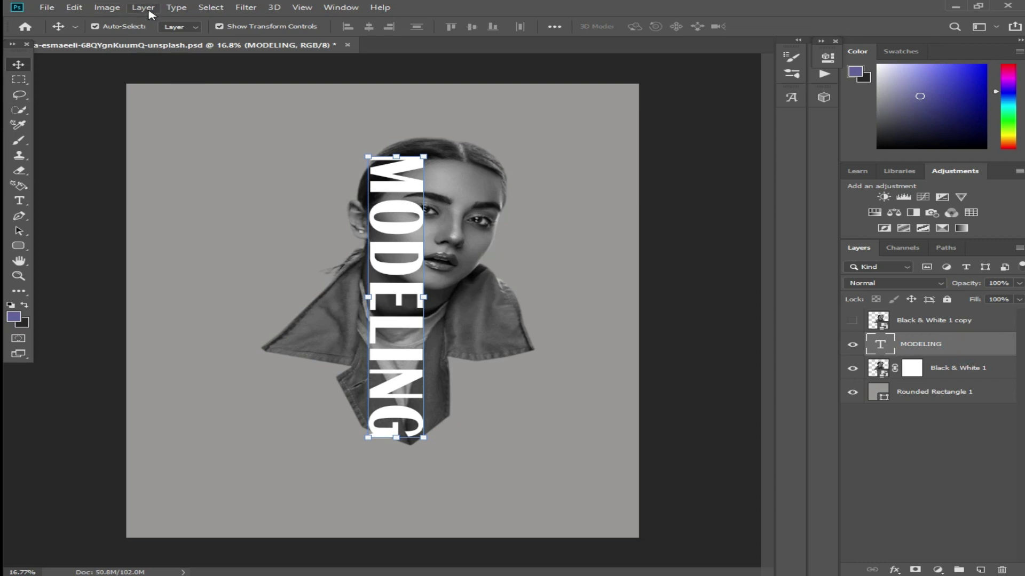
- Load the MODELING letter outlines as a selection and invert it
{"action": "left_click", "coordinate": [211, 8]}
{"action": "left_click", "coordinate": [214, 20]}
{"action": "left_click", "coordinate": [885, 352], "text": "ctrl"}
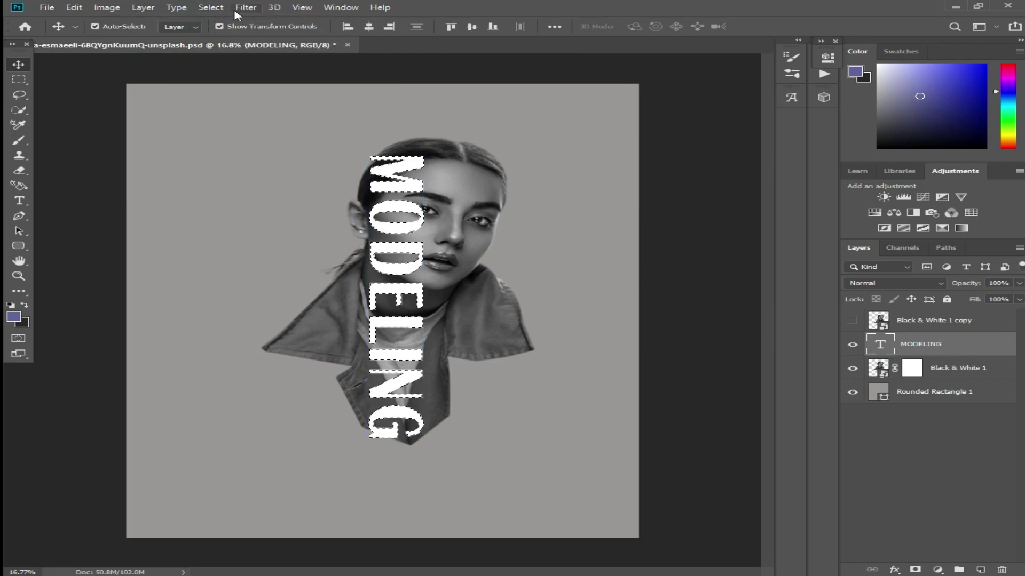
{"action": "left_click", "coordinate": [210, 7]}
{"action": "left_click", "coordinate": [248, 55]}
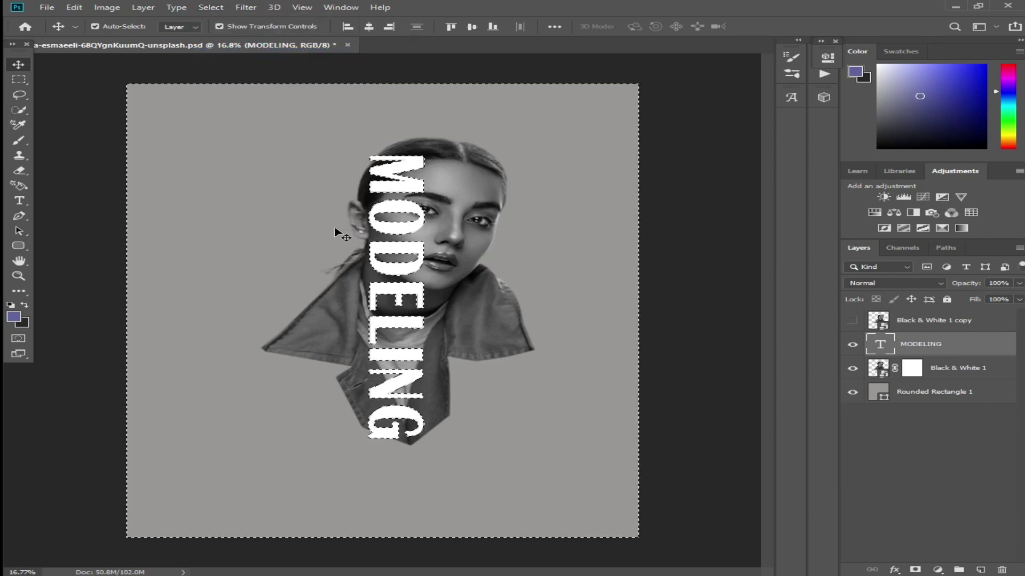
- Rasterize the MODELING text layer by attempting to erase on it
{"action": "key", "text": "e"}
{"action": "left_click", "coordinate": [422, 295]}
{"action": "left_click", "coordinate": [473, 226]}
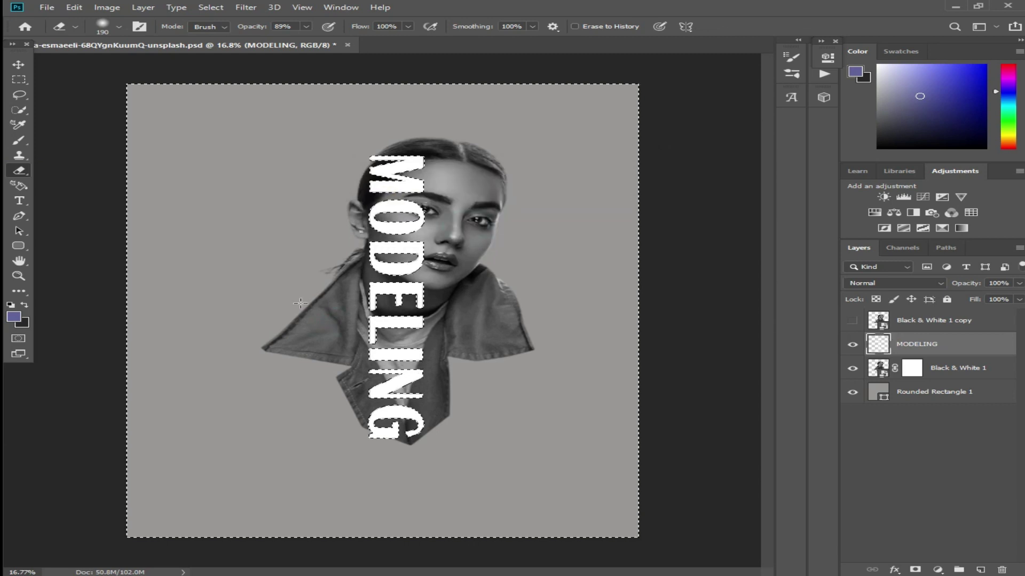
- Target the portrait's layer mask and set the Eraser to a hard-edged tip of about 202 px at 100% opacity
{"action": "left_click", "coordinate": [912, 367]}
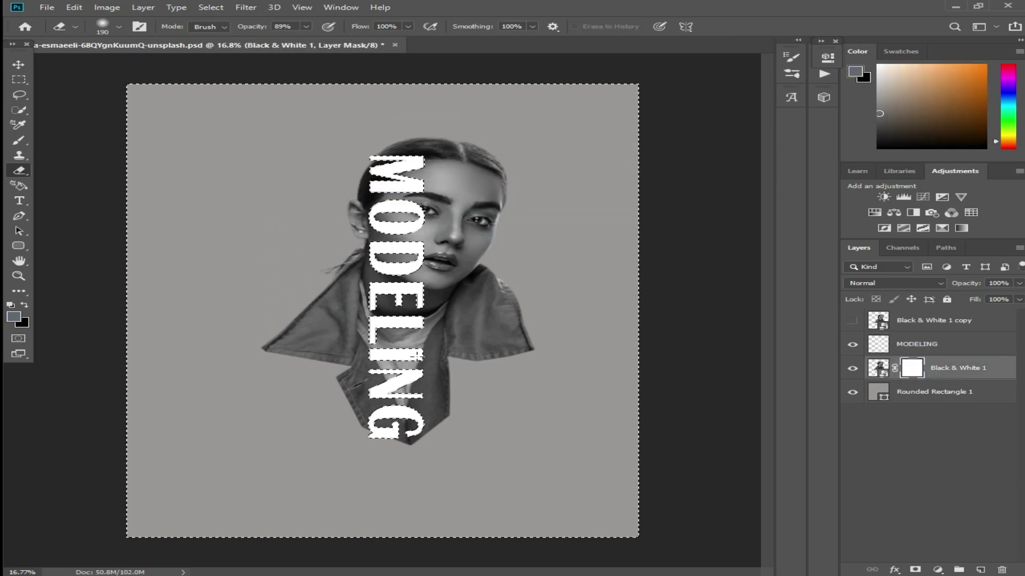
{"action": "left_click", "coordinate": [117, 28]}
{"action": "key", "text": "Up"}
{"action": "key", "text": "Up"}
{"action": "key", "text": "Up"}
{"action": "key", "text": "Up"}
{"action": "key", "text": "Up"}
{"action": "key", "text": "Up"}
{"action": "key", "text": "Up"}
{"action": "key", "text": "Up"}
{"action": "key", "text": "Up"}
{"action": "key", "text": "Up"}
{"action": "key", "text": "Up"}
{"action": "key", "text": "Up"}
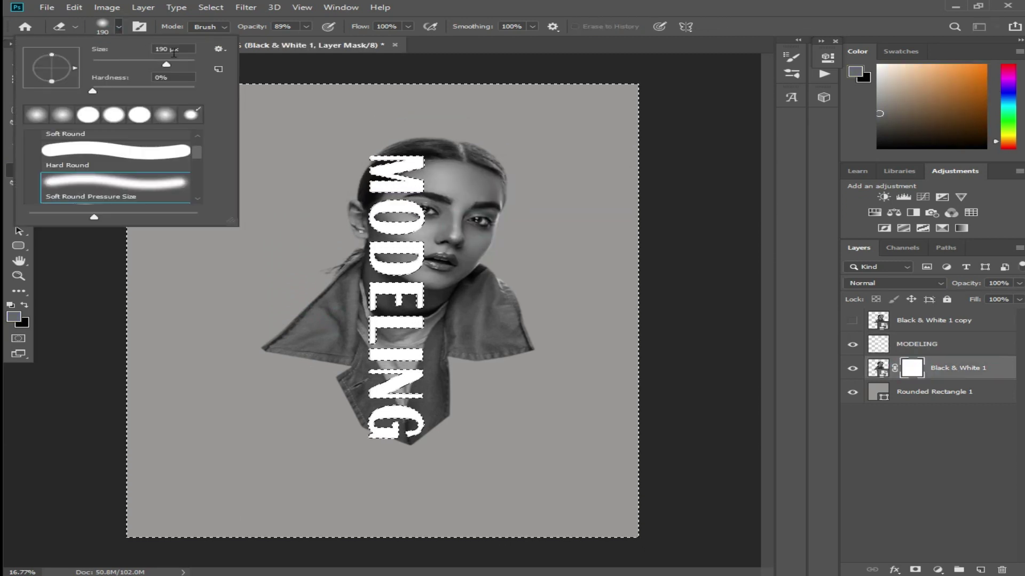
{"action": "left_click", "coordinate": [120, 28]}
{"action": "right_click", "coordinate": [322, 49]}
{"action": "left_click", "coordinate": [303, 28]}
{"action": "left_click", "coordinate": [19, 65]}
{"action": "left_click", "coordinate": [19, 171]}
{"action": "left_click_drag", "start_coordinate": [294, 287], "coordinate": [308, 378]}
{"action": "key", "text": "0"}
- Erase the portrait to the left of the MODELING letters on its layer mask, undoing stray strokes
{"action": "left_click_drag", "start_coordinate": [264, 345], "coordinate": [300, 333]}
{"action": "left_click_drag", "start_coordinate": [324, 374], "coordinate": [368, 166]}
{"action": "key", "text": "ctrl+z"}
{"action": "key", "text": "ctrl+z"}
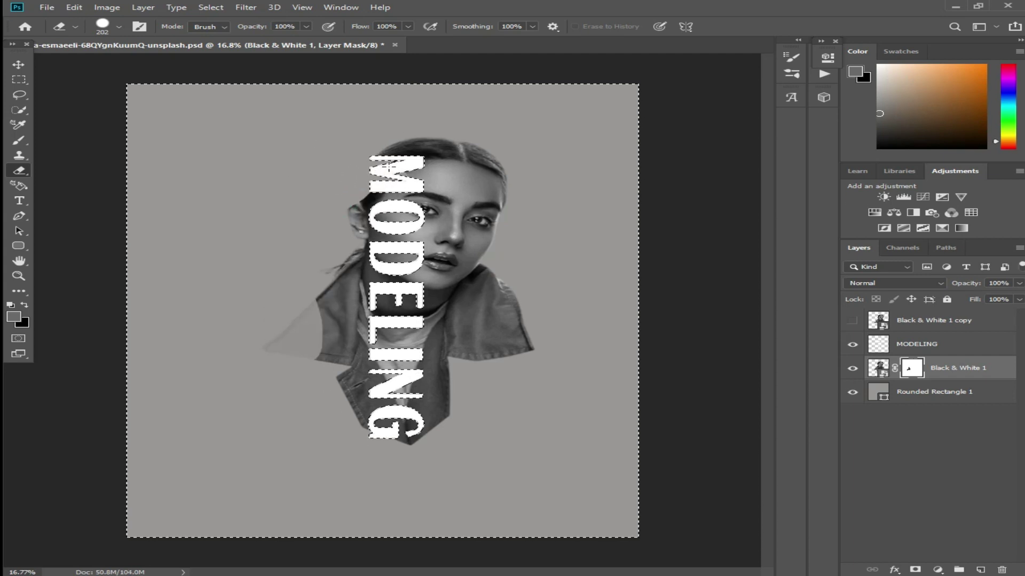
{"action": "left_click_drag", "start_coordinate": [400, 167], "coordinate": [377, 181]}
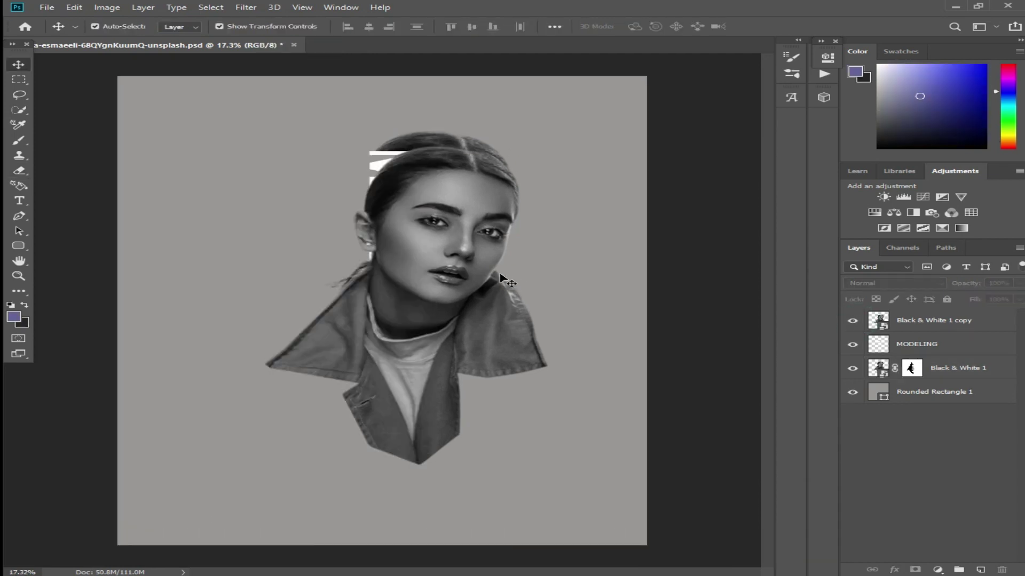
- Scale the portrait copy to about 104% and align it over the original portrait
{"action": "left_click", "coordinate": [454, 249]}
{"action": "left_click_drag", "start_coordinate": [263, 146], "coordinate": [255, 132]}
{"action": "left_click_drag", "start_coordinate": [110, 530], "coordinate": [88, 549]}
{"action": "left_click_drag", "start_coordinate": [308, 391], "coordinate": [317, 382]}
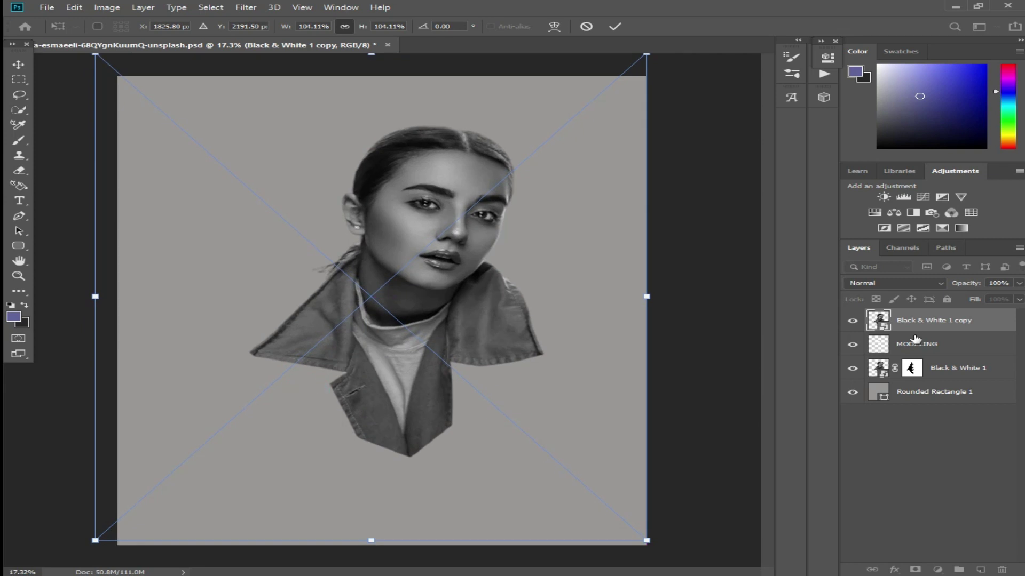
- Clip the portrait copy to the MODELING layer, commit the transform and deselect the layer
{"action": "left_click", "coordinate": [907, 331], "text": "alt"}
{"action": "left_click", "coordinate": [390, 184]}
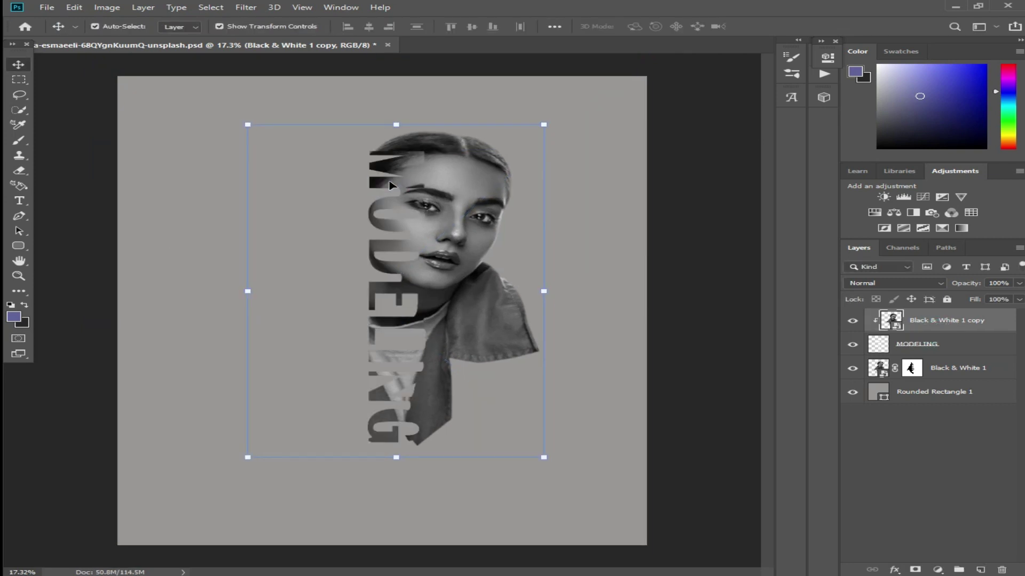
{"action": "left_click", "coordinate": [728, 263]}
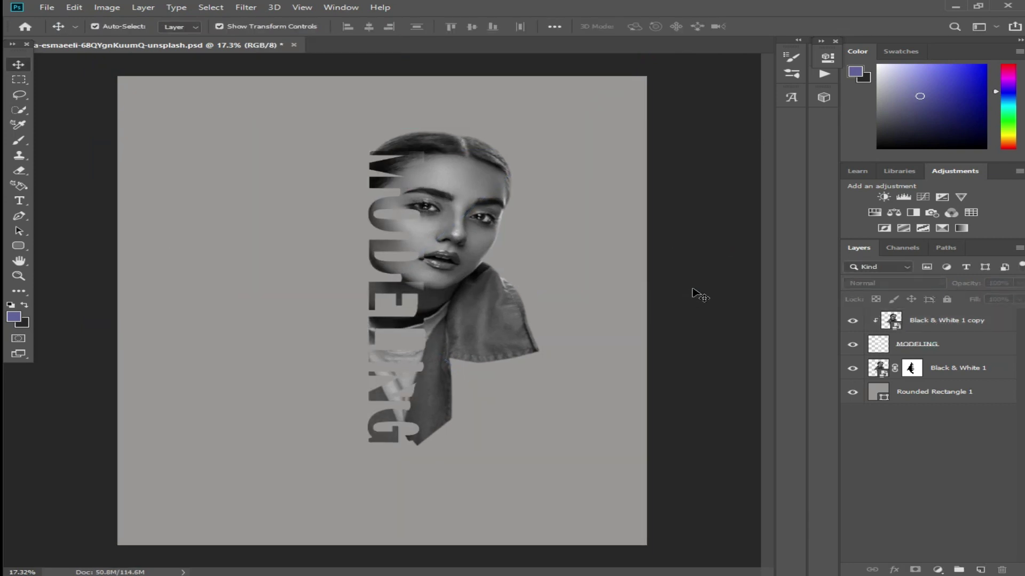
- Scale the clipped portrait copy down slightly, realign it inside the MODELING letters by moving it right and up, and deselect it
{"action": "left_click", "coordinate": [413, 272]}
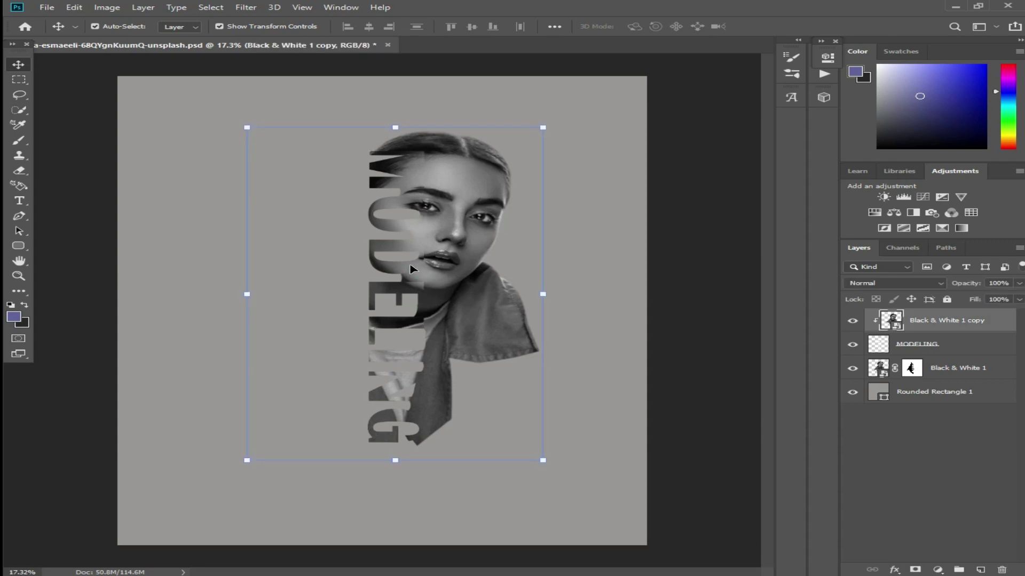
{"action": "left_click_drag", "start_coordinate": [544, 127], "coordinate": [636, 69]}
{"action": "key", "text": "Escape"}
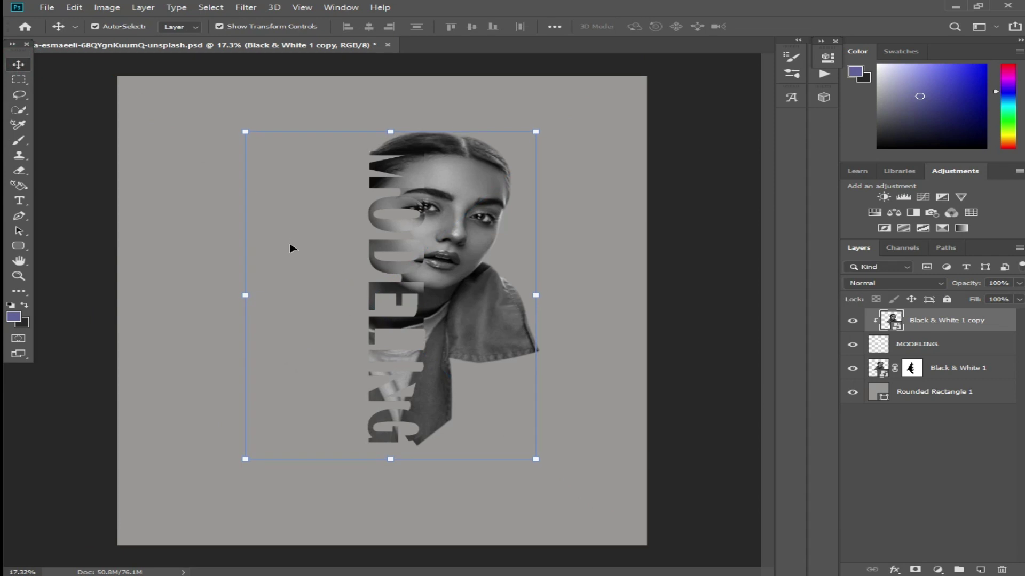
{"action": "key", "text": "shift+Right"}
{"action": "key", "text": "shift+Right"}
{"action": "key", "text": "shift+Right"}
{"action": "key", "text": "shift+Right"}
{"action": "key", "text": "shift+Right"}
{"action": "key", "text": "shift+Right"}
{"action": "key", "text": "shift+Right"}
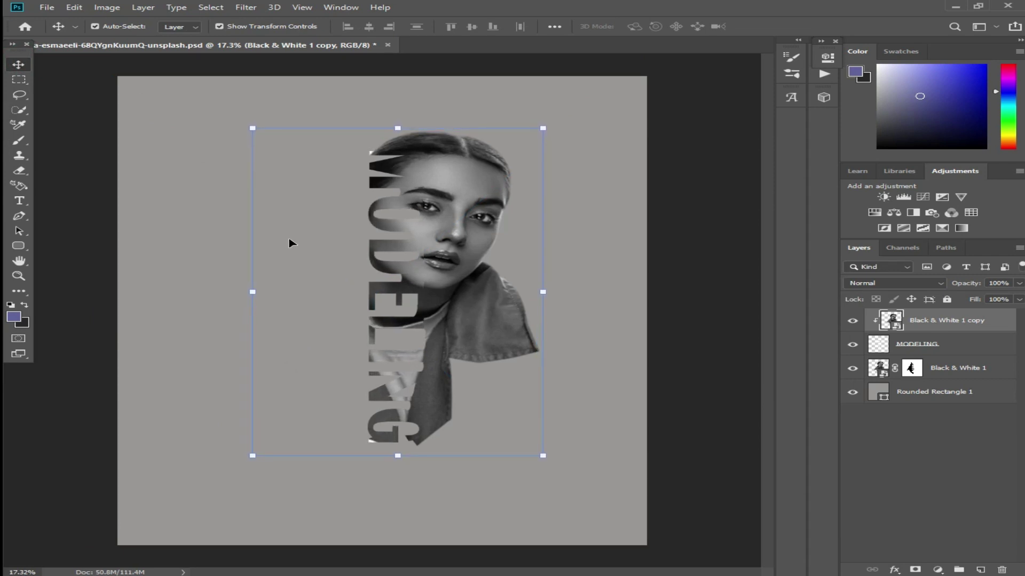
{"action": "left_click", "coordinate": [676, 264]}
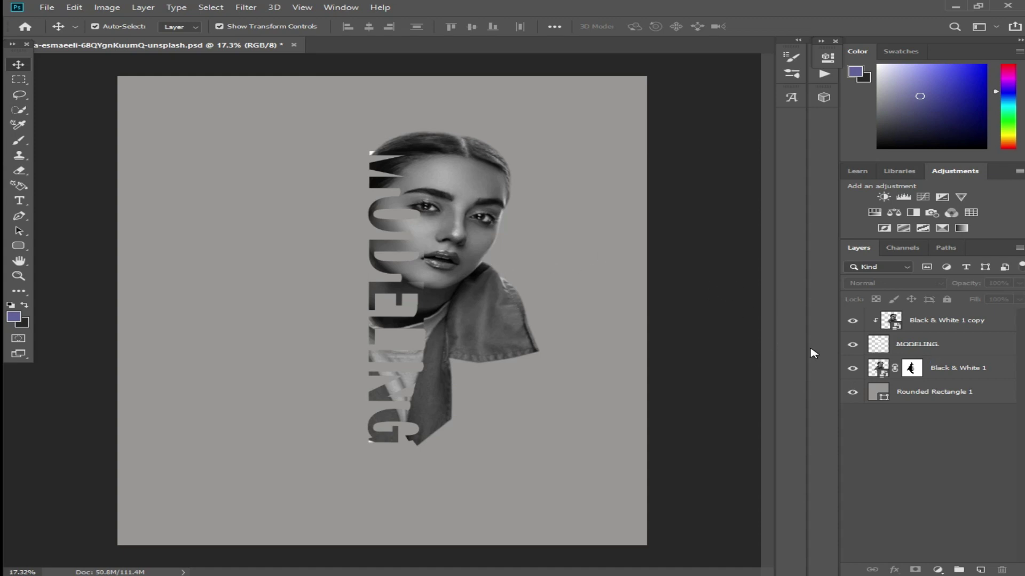
- Draw an 803 × 335 px rounded rectangle with a 10 px radius across the eye away from the lettering and fill it dark blue
{"action": "left_click", "coordinate": [19, 246]}
{"action": "mouse_move", "coordinate": [466, 210]}
{"action": "left_mouse_down"}
{"action": "mouse_move", "coordinate": [508, 233]}
{"action": "mouse_move", "coordinate": [576, 243]}
{"action": "left_mouse_up"}
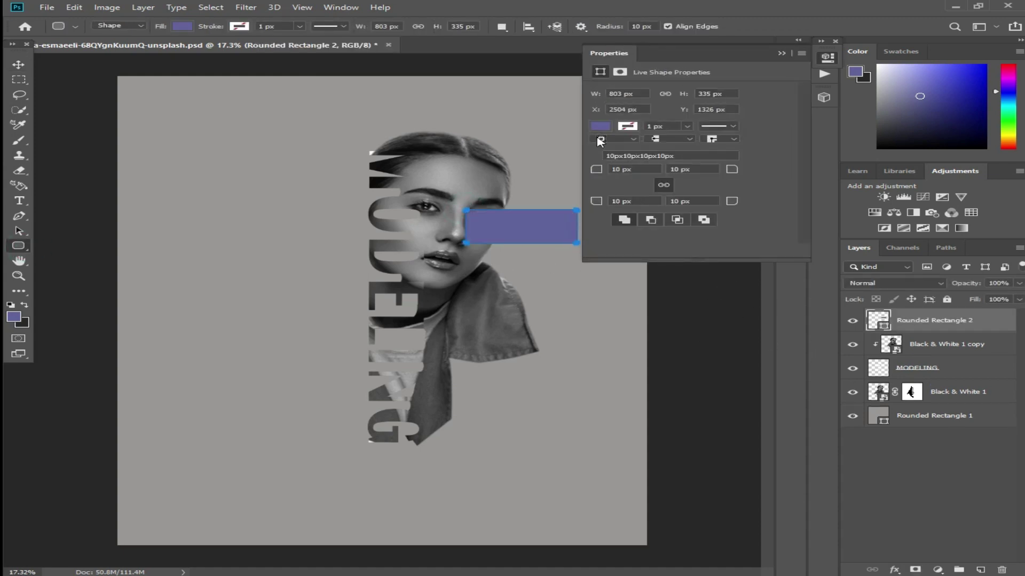
{"action": "left_click", "coordinate": [600, 126]}
{"action": "left_click", "coordinate": [719, 211]}
- Lower the blue rectangle's opacity to about 54%, then scale it down and reposition it over the eye
{"action": "left_click", "coordinate": [1019, 283]}
{"action": "left_click_drag", "start_coordinate": [1011, 299], "coordinate": [985, 300]}
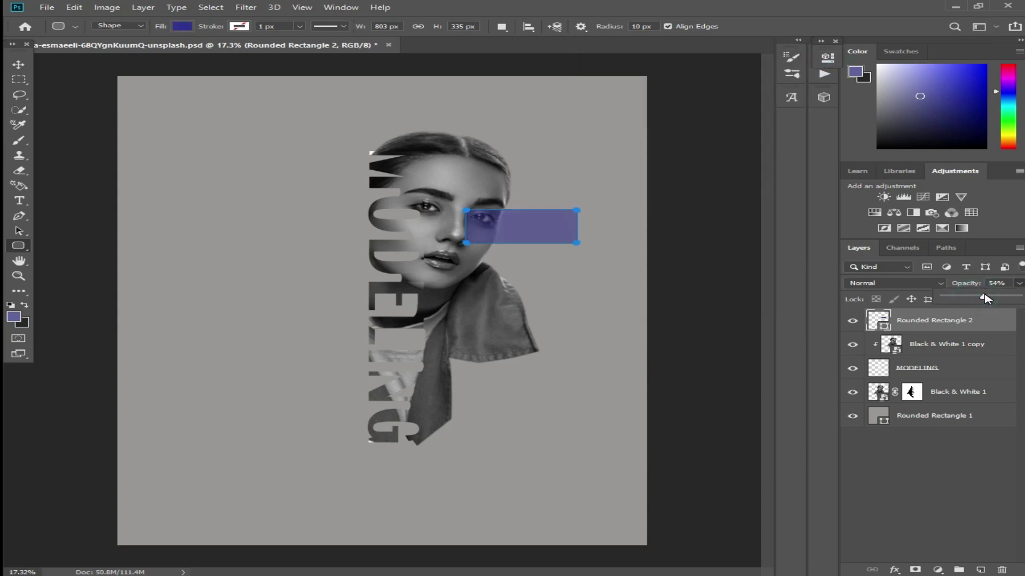
{"action": "left_click", "coordinate": [17, 65]}
{"action": "key", "text": "ctrl+t"}
{"action": "left_click_drag", "start_coordinate": [577, 227], "coordinate": [560, 216]}
{"action": "left_click_drag", "start_coordinate": [515, 244], "coordinate": [507, 215]}
{"action": "left_click", "coordinate": [90, 114]}
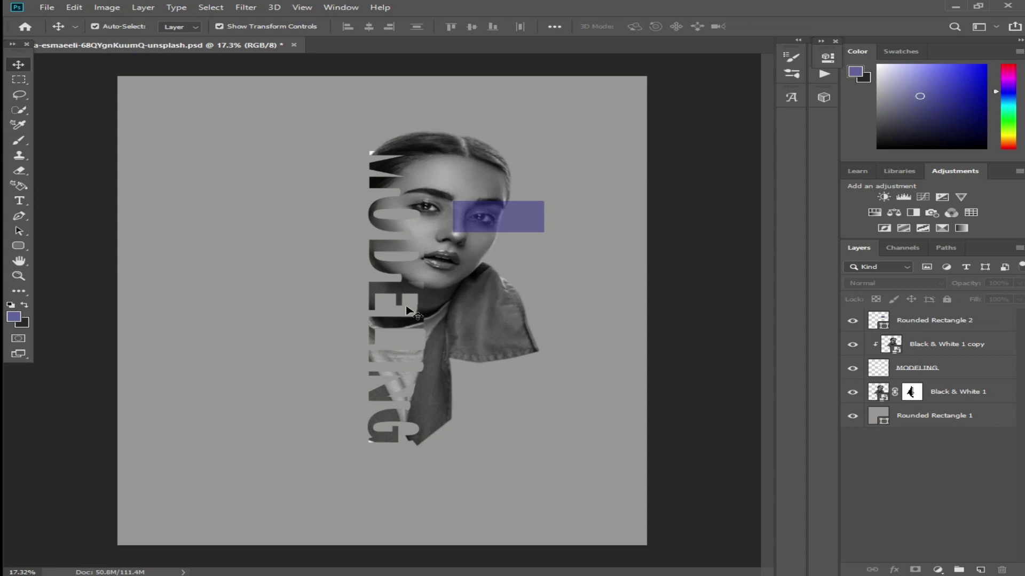
- Create a new layer and paint the model's lips blue-violet with a soft 40 px brush
{"action": "key", "text": "ctrl+shift+alt+n"}
{"action": "scroll", "coordinate": [430, 288], "scroll_direction": "up", "scroll_amount": 4}
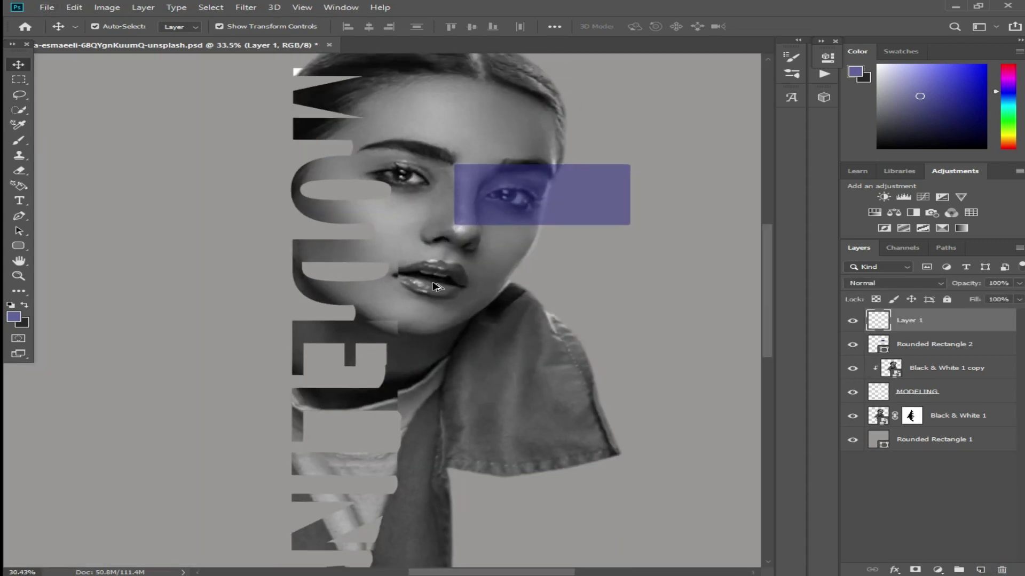
{"action": "scroll", "coordinate": [436, 287], "scroll_direction": "up", "scroll_amount": 5}
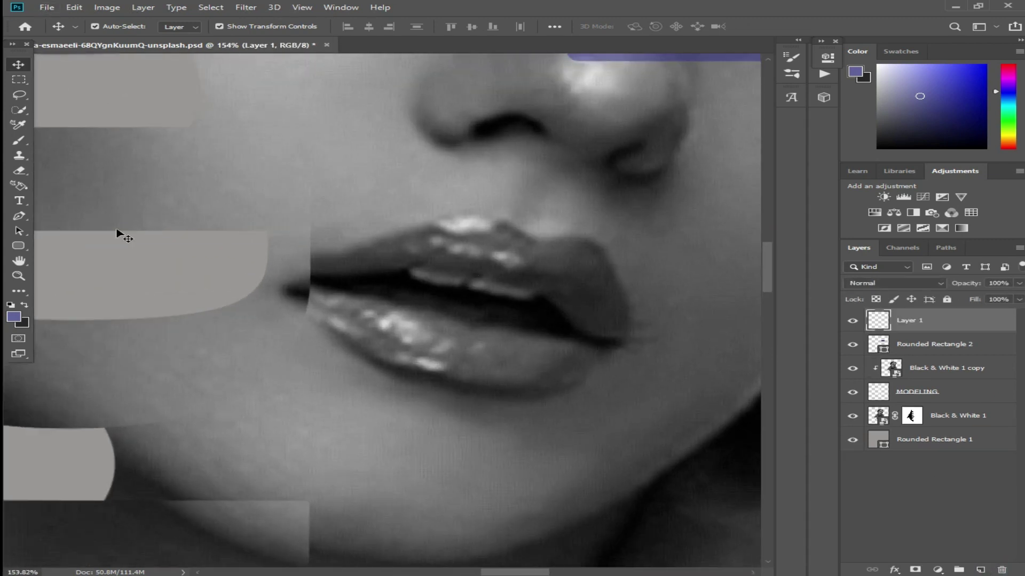
{"action": "key", "text": "b"}
{"action": "left_click", "coordinate": [118, 27]}
{"action": "left_click", "coordinate": [505, 313]}
{"action": "mouse_move", "coordinate": [441, 245]}
{"action": "left_mouse_down"}
{"action": "mouse_move", "coordinate": [557, 259]}
{"action": "mouse_move", "coordinate": [614, 327]}
{"action": "mouse_move", "coordinate": [581, 252]}
{"action": "mouse_move", "coordinate": [521, 260]}
{"action": "mouse_move", "coordinate": [490, 248]}
{"action": "mouse_move", "coordinate": [502, 242]}
{"action": "mouse_move", "coordinate": [446, 234]}
{"action": "mouse_move", "coordinate": [322, 271]}
{"action": "mouse_move", "coordinate": [321, 303]}
{"action": "mouse_move", "coordinate": [415, 333]}
{"action": "mouse_move", "coordinate": [548, 351]}
{"action": "mouse_move", "coordinate": [463, 345]}
{"action": "left_mouse_up"}
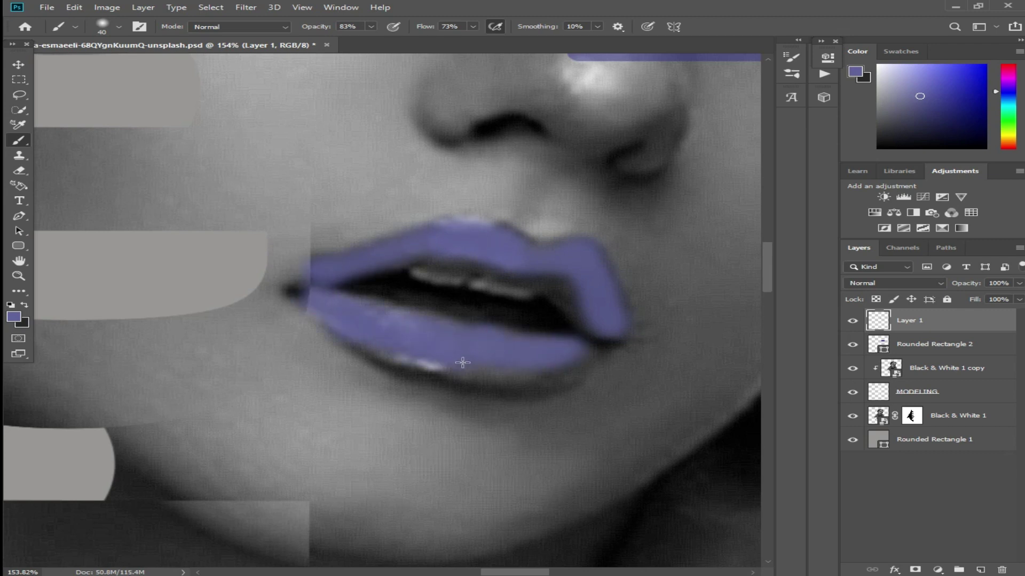
{"action": "mouse_move", "coordinate": [565, 371]}
{"action": "left_mouse_down"}
{"action": "mouse_move", "coordinate": [460, 374]}
{"action": "mouse_move", "coordinate": [373, 351]}
{"action": "left_mouse_up"}
- Reduce the brush to 21 px and touch up the painted lips
{"action": "scroll", "coordinate": [496, 323], "scroll_direction": "down", "scroll_amount": 10}
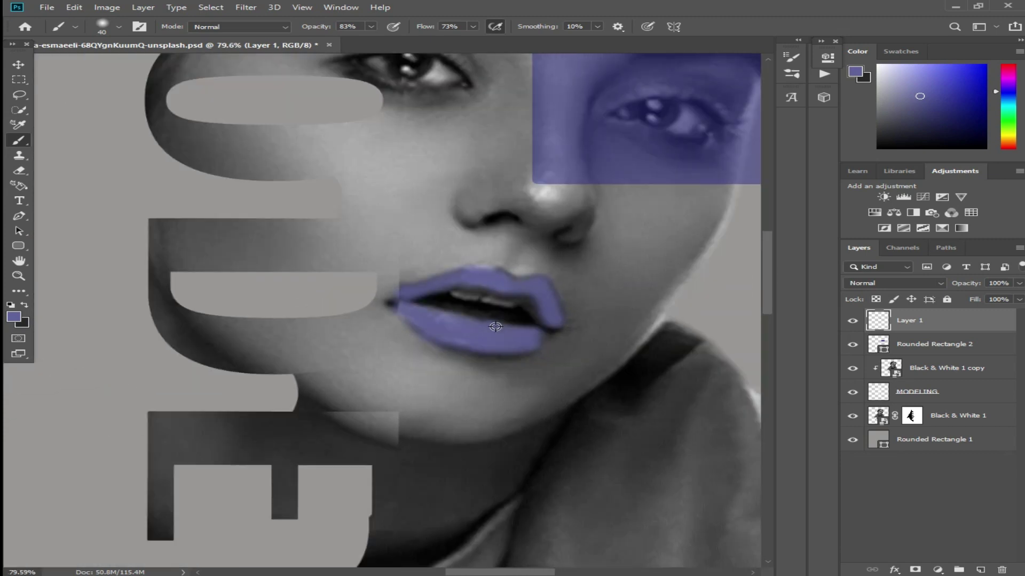
{"action": "scroll", "coordinate": [448, 318], "scroll_direction": "up", "scroll_amount": 12}
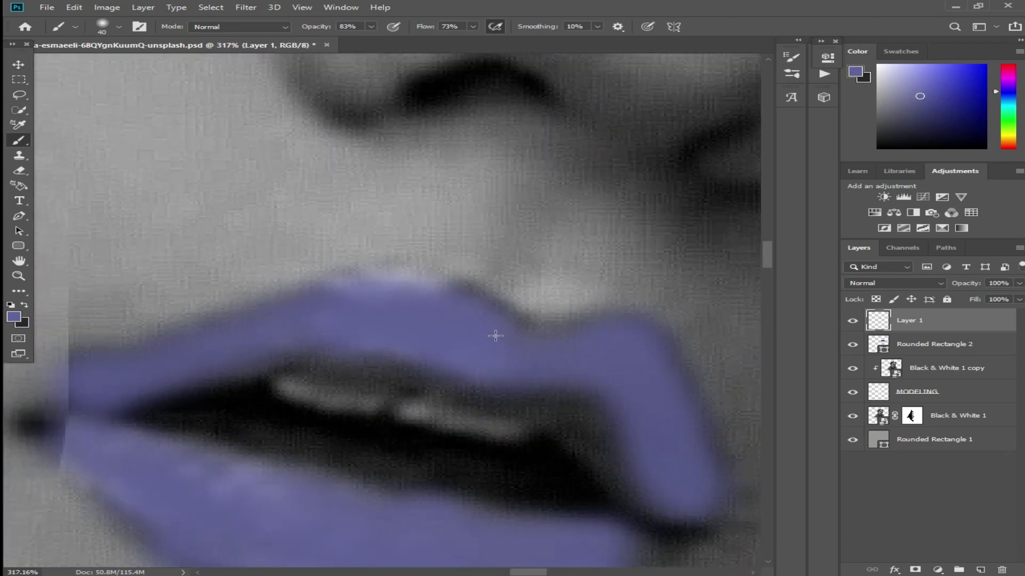
{"action": "scroll", "coordinate": [457, 319], "scroll_direction": "down", "scroll_amount": 5}
{"action": "scroll", "coordinate": [359, 247], "scroll_direction": "up", "scroll_amount": 3}
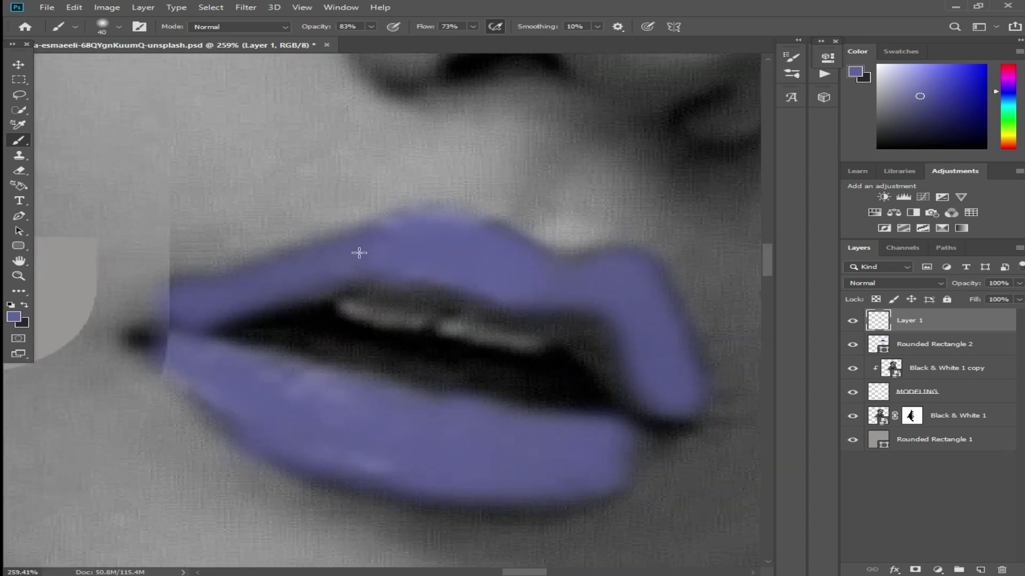
{"action": "scroll", "coordinate": [348, 263], "scroll_direction": "down", "scroll_amount": 4}
{"action": "scroll", "coordinate": [349, 263], "scroll_direction": "up", "scroll_amount": 4}
{"action": "left_click", "coordinate": [118, 26]}
{"action": "left_click_drag", "start_coordinate": [123, 63], "coordinate": [110, 63]}
{"action": "left_click", "coordinate": [434, 343]}
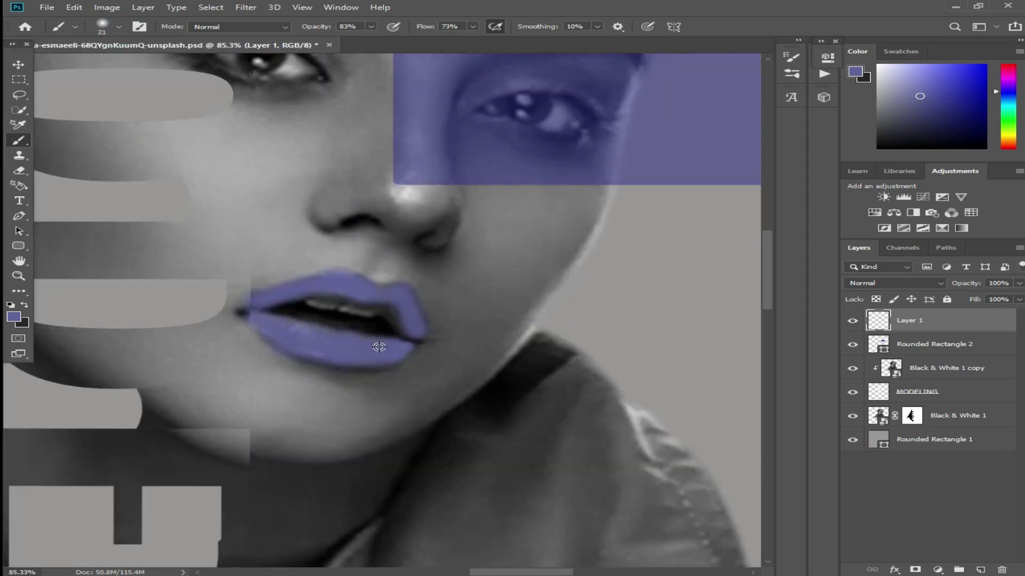
- Set the lip layer to 65% opacity, 82% fill and the Vivid Light blend mode
{"action": "scroll", "coordinate": [427, 358], "scroll_direction": "down", "scroll_amount": 6}
{"action": "left_click", "coordinate": [1017, 283]}
{"action": "mouse_move", "coordinate": [1014, 307]}
{"action": "left_mouse_down"}
{"action": "mouse_move", "coordinate": [991, 296]}
{"action": "mouse_move", "coordinate": [997, 306]}
{"action": "left_mouse_up"}
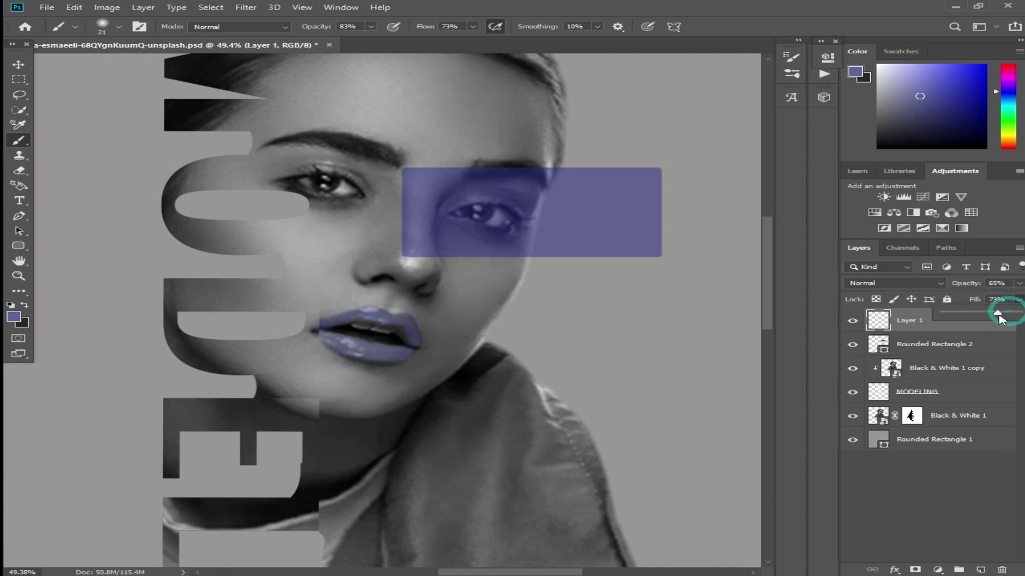
{"action": "left_click", "coordinate": [894, 283]}
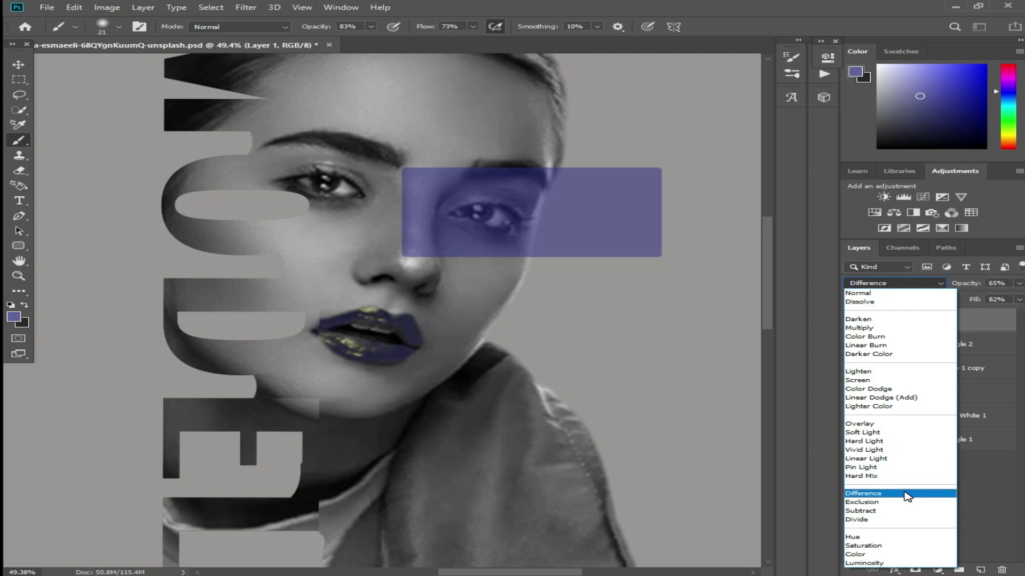
{"action": "left_click", "coordinate": [901, 453]}
{"action": "key", "text": "v"}
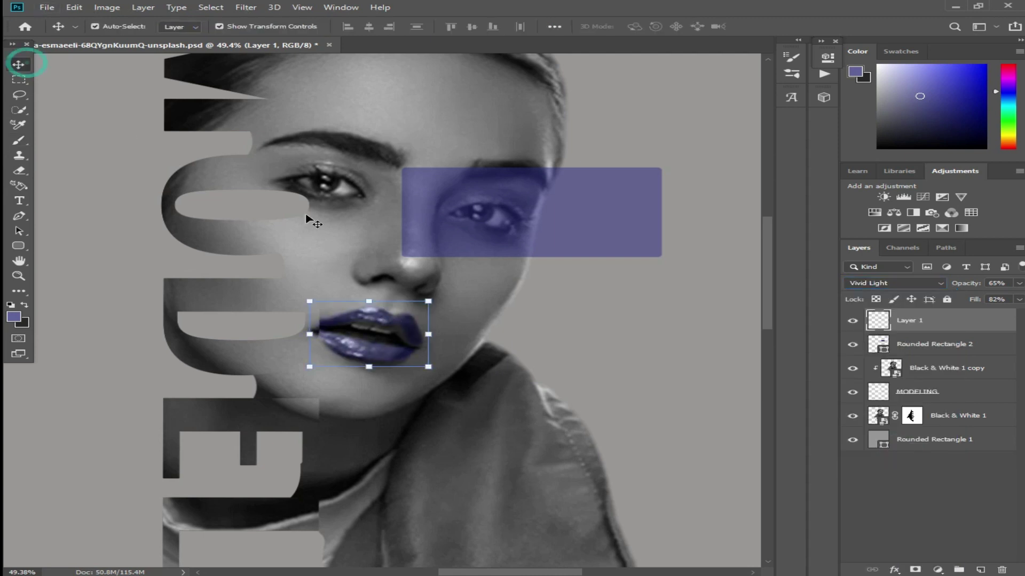
- Examine the edges and shading of the recoloured lips up close and against the whole portrait
{"action": "scroll", "coordinate": [434, 384], "scroll_direction": "up", "scroll_amount": 8}
{"action": "left_click", "coordinate": [21, 140]}
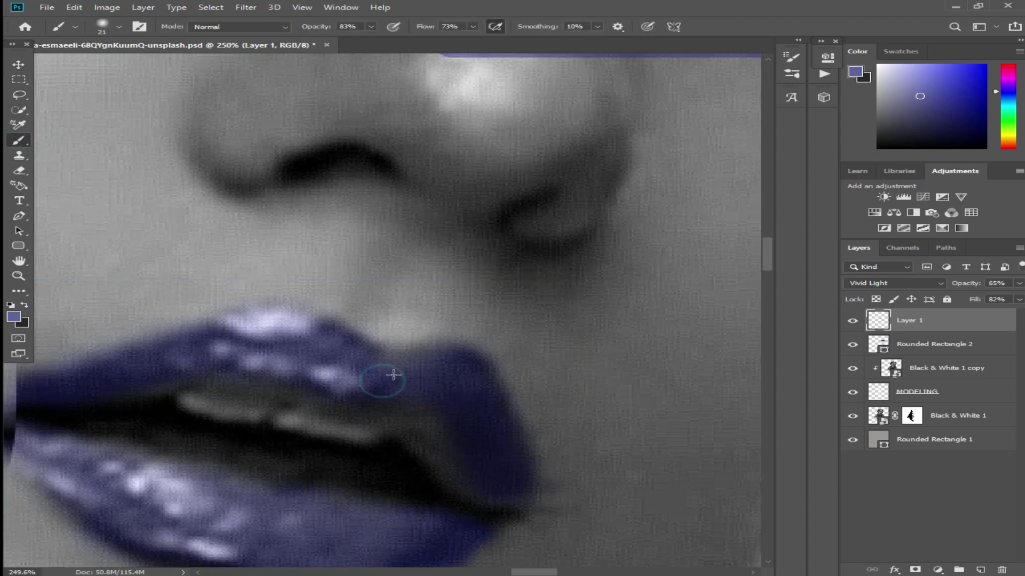
{"action": "scroll", "coordinate": [423, 349], "scroll_direction": "down", "scroll_amount": 5}
{"action": "scroll", "coordinate": [462, 359], "scroll_direction": "up", "scroll_amount": 5}
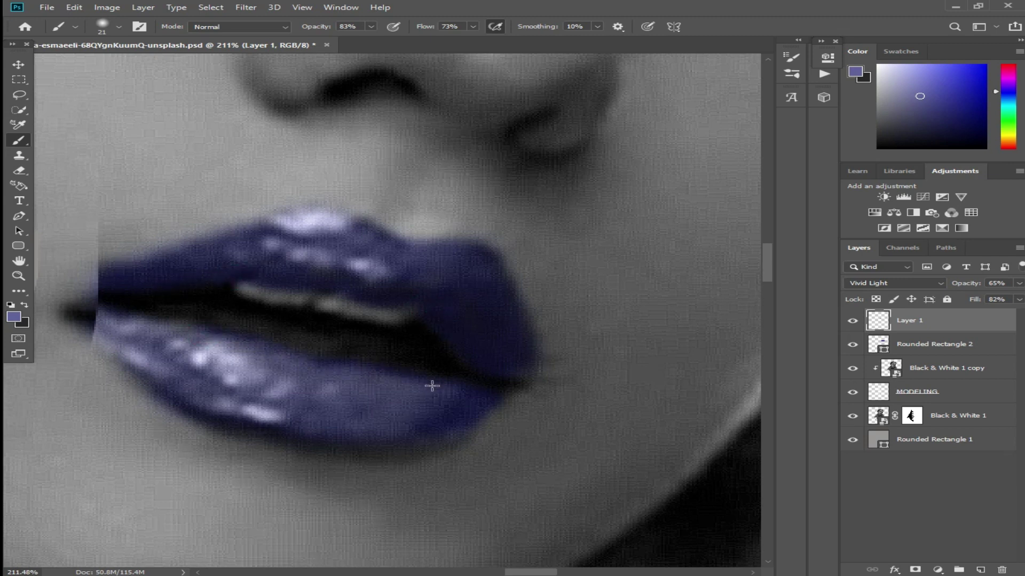
{"action": "scroll", "coordinate": [491, 246], "scroll_direction": "down", "scroll_amount": 8}
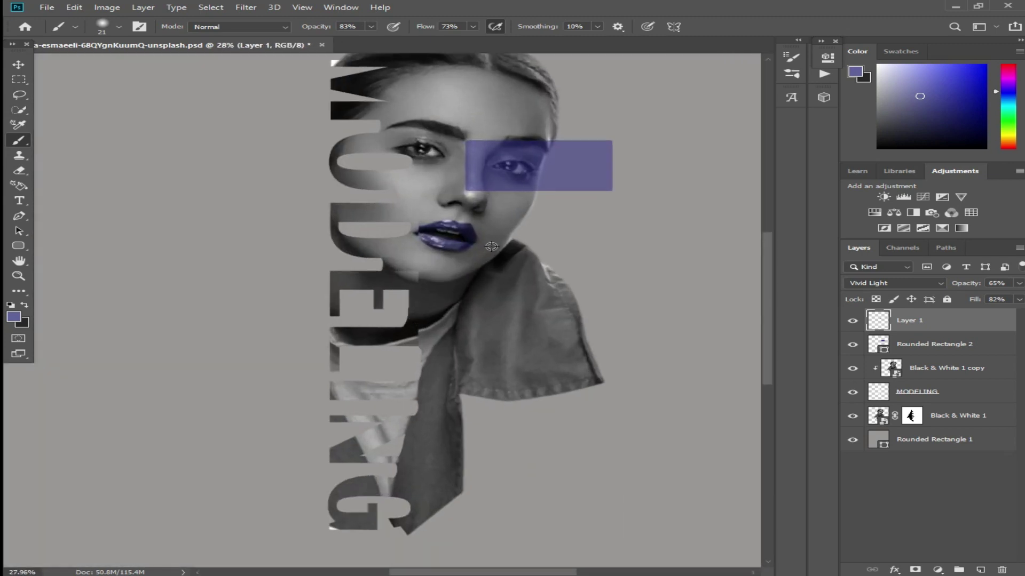
{"action": "scroll", "coordinate": [491, 246], "scroll_direction": "up", "scroll_amount": 2}
- Compare other light blend modes on the lip layer, settle on Vivid Light and deselect the layer
{"action": "left_click", "coordinate": [940, 284]}
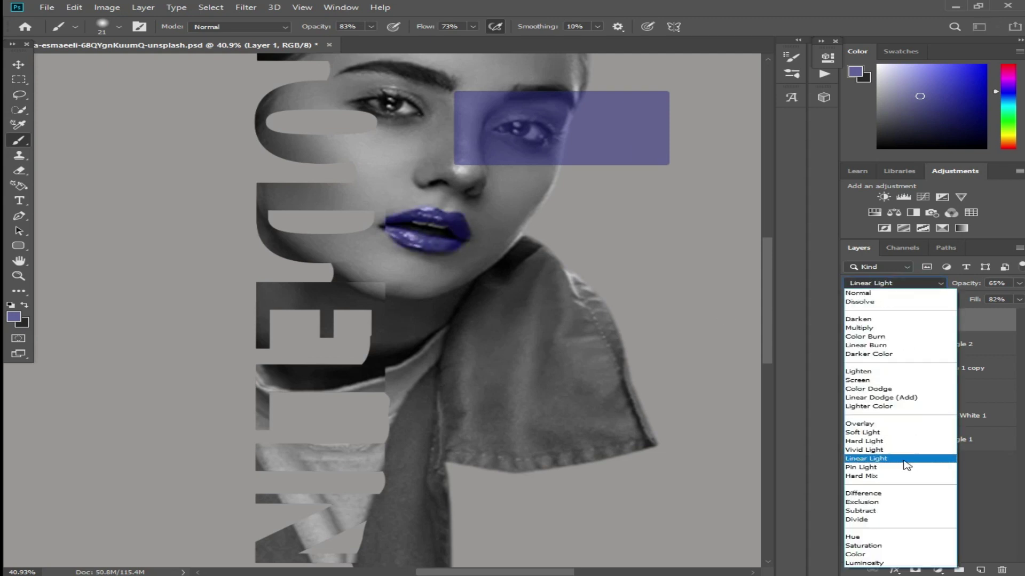
{"action": "left_click", "coordinate": [862, 433]}
{"action": "left_click", "coordinate": [917, 282]}
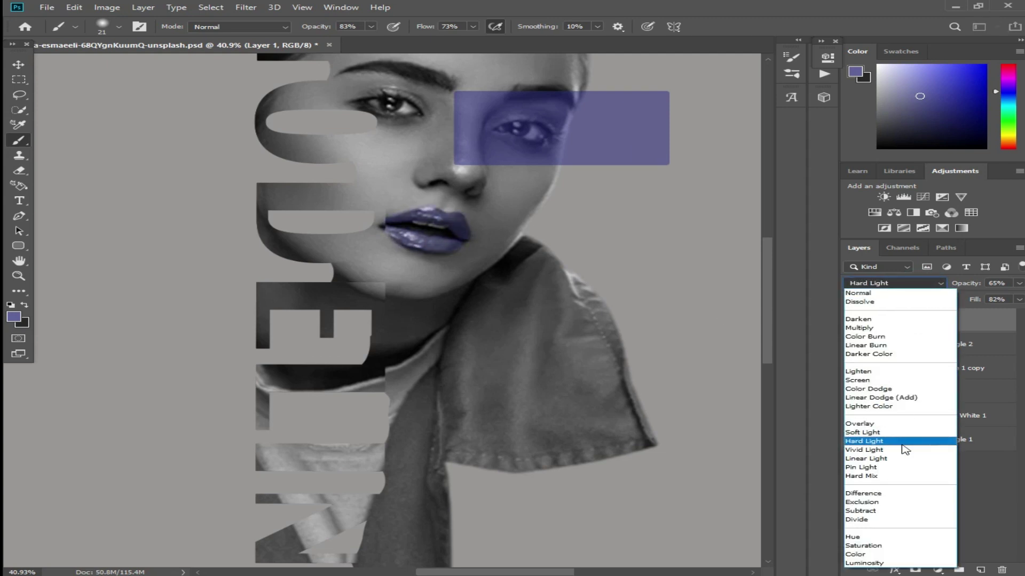
{"action": "left_click", "coordinate": [907, 450]}
{"action": "left_click", "coordinate": [18, 65]}
{"action": "scroll", "coordinate": [682, 279], "scroll_direction": "down", "scroll_amount": 3}
{"action": "left_click", "coordinate": [682, 279]}
{"action": "scroll", "coordinate": [434, 267], "scroll_direction": "up", "scroll_amount": 5}
{"action": "scroll", "coordinate": [662, 234], "scroll_direction": "down", "scroll_amount": 5}
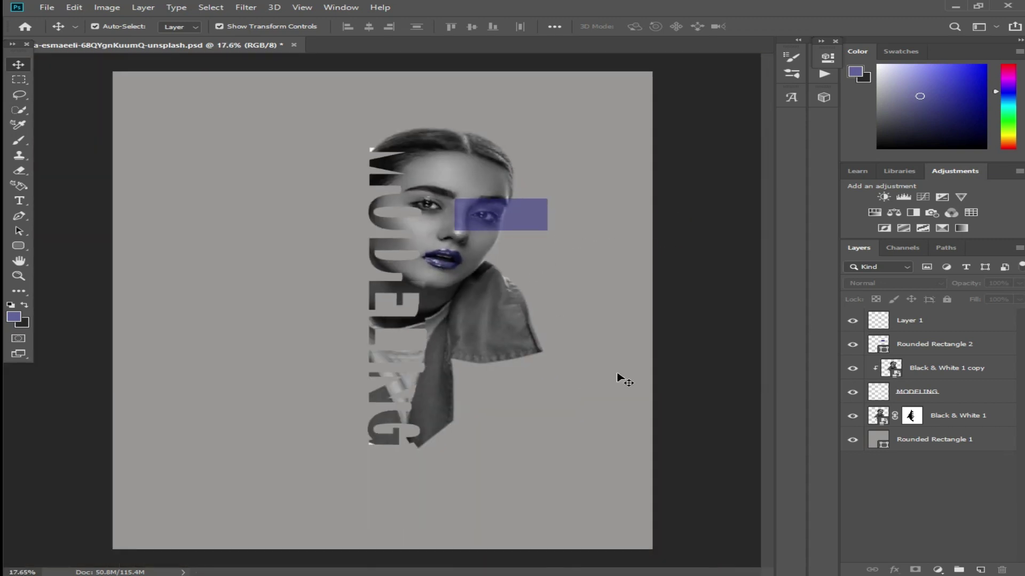
- Add a thin white inside stroke to the MODELING layer, with the trial Satin effect switched off, and deselect it
{"action": "left_click", "coordinate": [958, 396]}
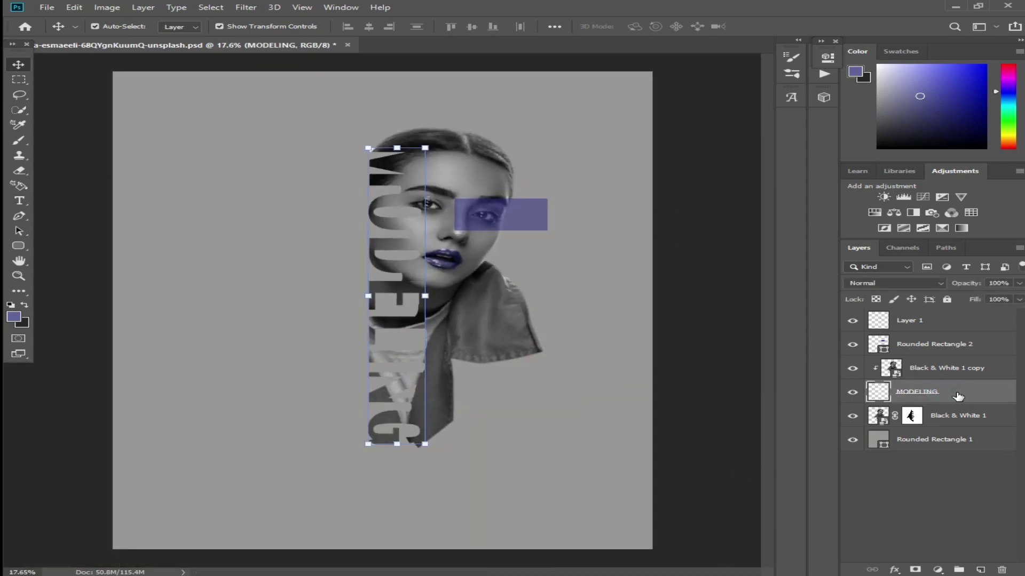
{"action": "double_click", "coordinate": [958, 395]}
{"action": "left_click_drag", "start_coordinate": [160, 298], "coordinate": [579, 258]}
{"action": "left_click", "coordinate": [571, 403]}
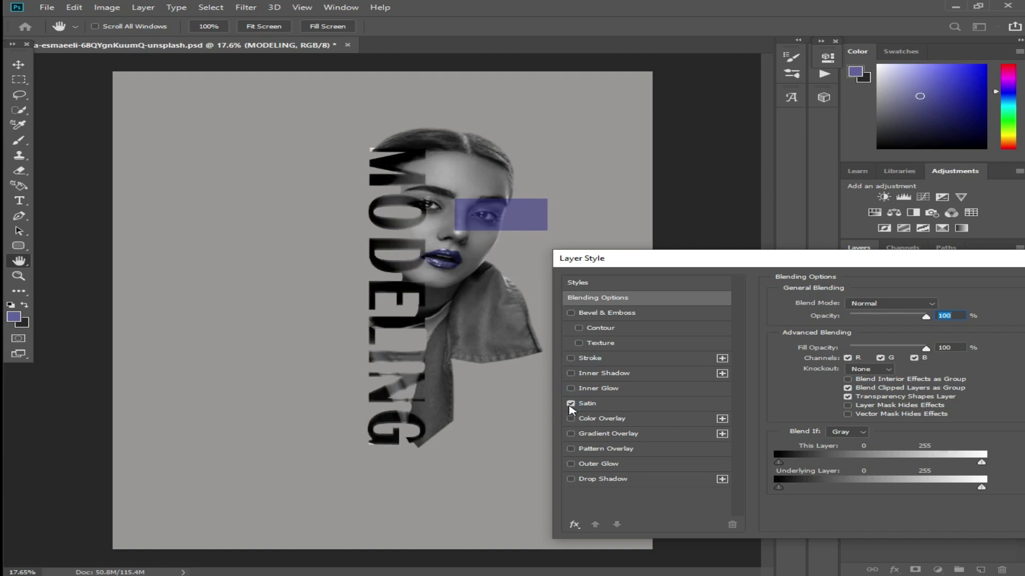
{"action": "left_click", "coordinate": [570, 358]}
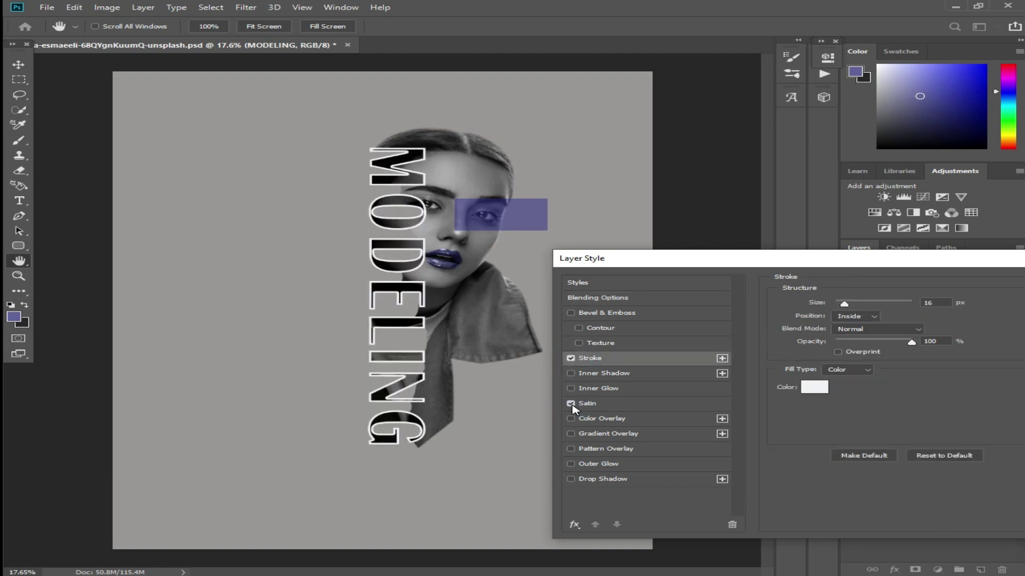
{"action": "left_click_drag", "start_coordinate": [844, 305], "coordinate": [845, 306]}
{"action": "left_click", "coordinate": [571, 404]}
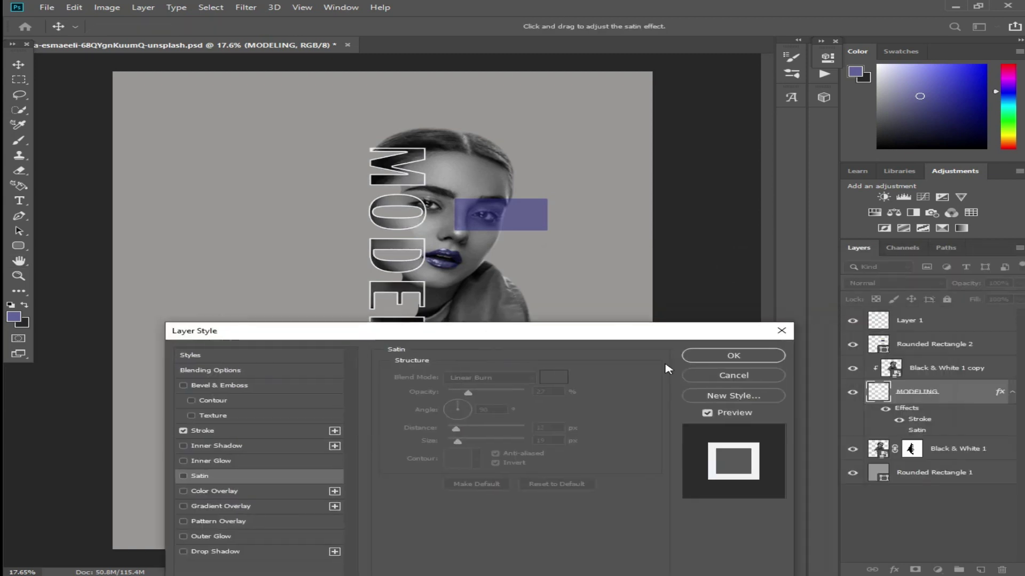
{"action": "left_click", "coordinate": [691, 367]}
{"action": "scroll", "coordinate": [509, 385], "scroll_direction": "up", "scroll_amount": 1}
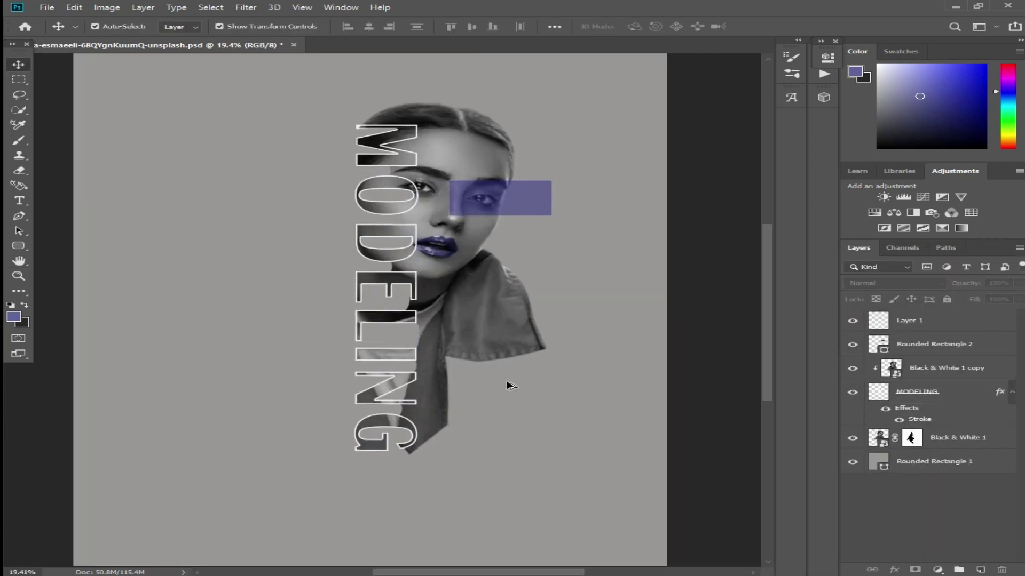
- Compare the MODELING lettering with and without its stroke, and leave the stroke hidden
{"action": "left_click", "coordinate": [897, 421]}
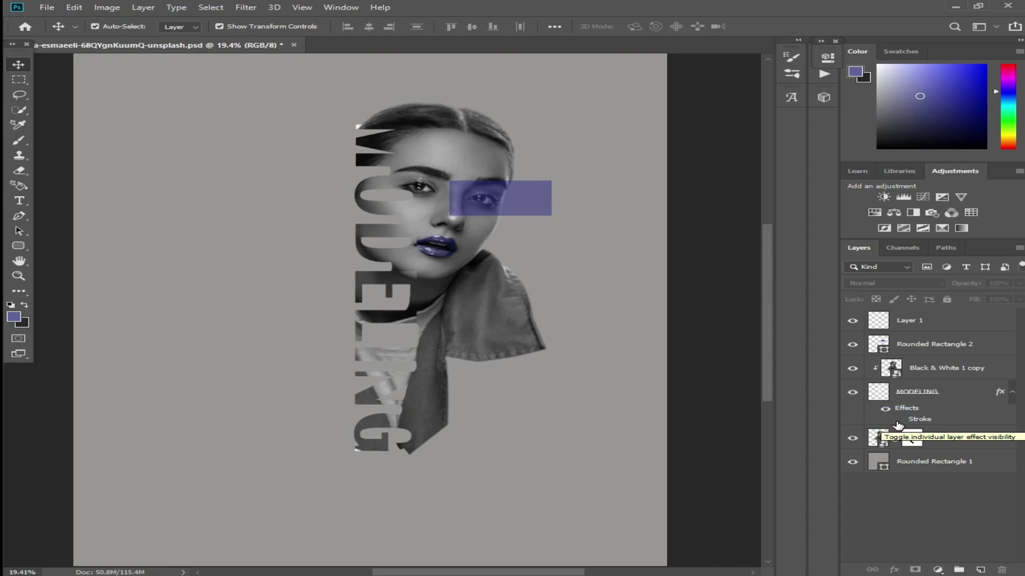
{"action": "left_click", "coordinate": [898, 422]}
{"action": "left_click", "coordinate": [898, 421]}
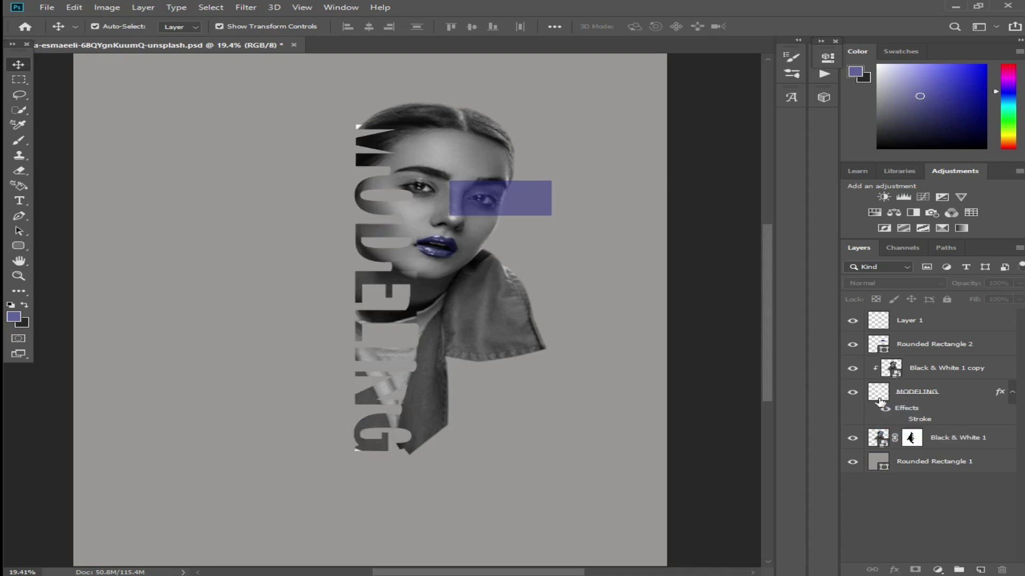
{"action": "scroll", "coordinate": [720, 392], "scroll_direction": "up", "scroll_amount": 1}
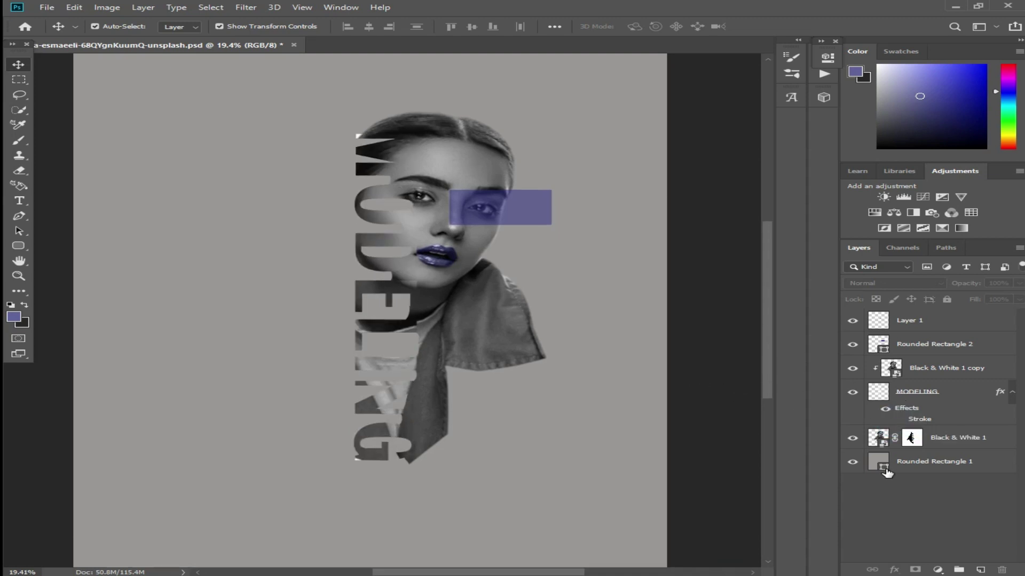
- Place the white fabric texture image and scale and position it to cover the whole canvas
{"action": "left_click_drag", "start_coordinate": [886, 472], "coordinate": [887, 475]}
{"action": "left_click", "coordinate": [852, 321]}
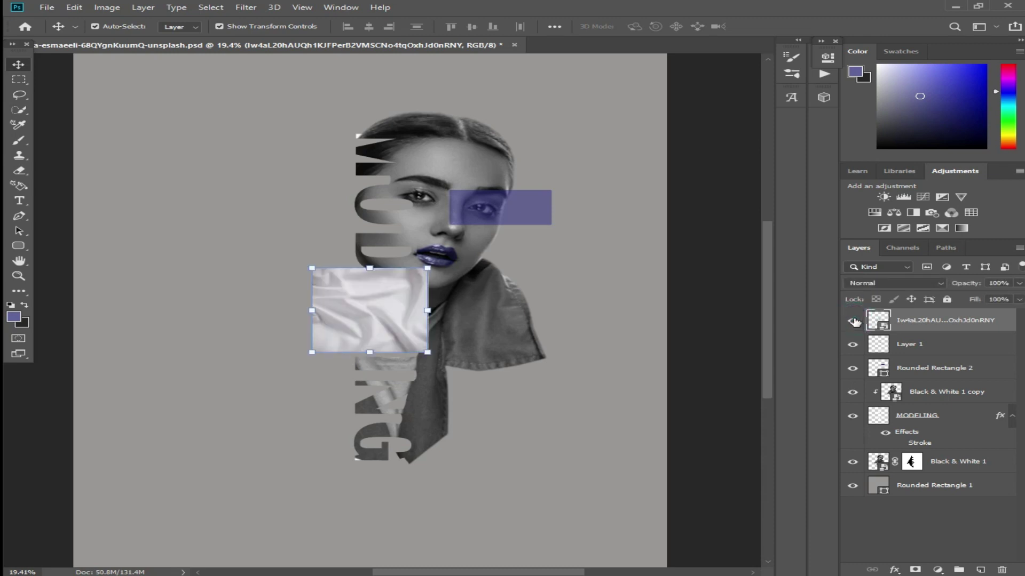
{"action": "key", "text": "ctrl+t"}
{"action": "left_click_drag", "start_coordinate": [434, 423], "coordinate": [747, 560]}
{"action": "left_click_drag", "start_coordinate": [212, 180], "coordinate": [160, 60]}
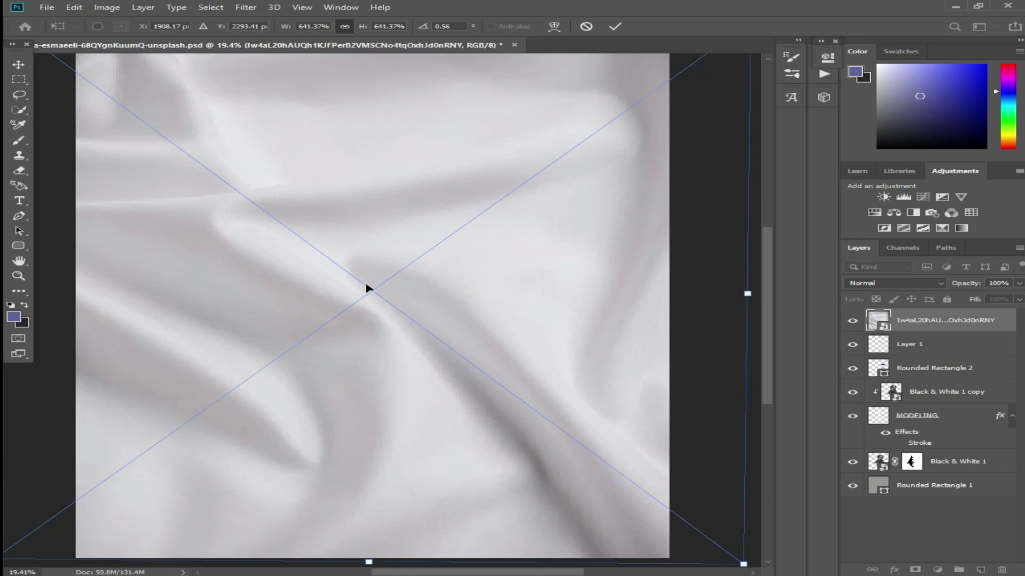
{"action": "scroll", "coordinate": [424, 305], "scroll_direction": "down", "scroll_amount": 2}
{"action": "left_click_drag", "start_coordinate": [113, 496], "coordinate": [202, 474]}
{"action": "left_click_drag", "start_coordinate": [284, 403], "coordinate": [308, 442]}
{"action": "left_click_drag", "start_coordinate": [229, 158], "coordinate": [160, 119]}
- Move the fabric layer directly above Rounded Rectangle 1 and set its blend mode to Color Burn
{"action": "left_click_drag", "start_coordinate": [956, 323], "coordinate": [979, 472]}
{"action": "left_click", "coordinate": [895, 282]}
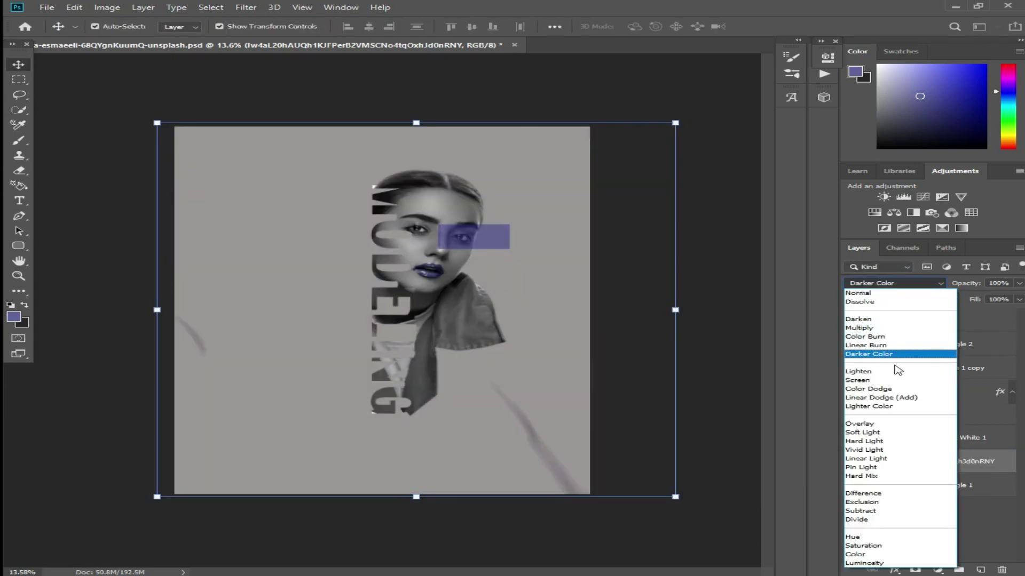
{"action": "left_click", "coordinate": [900, 338]}
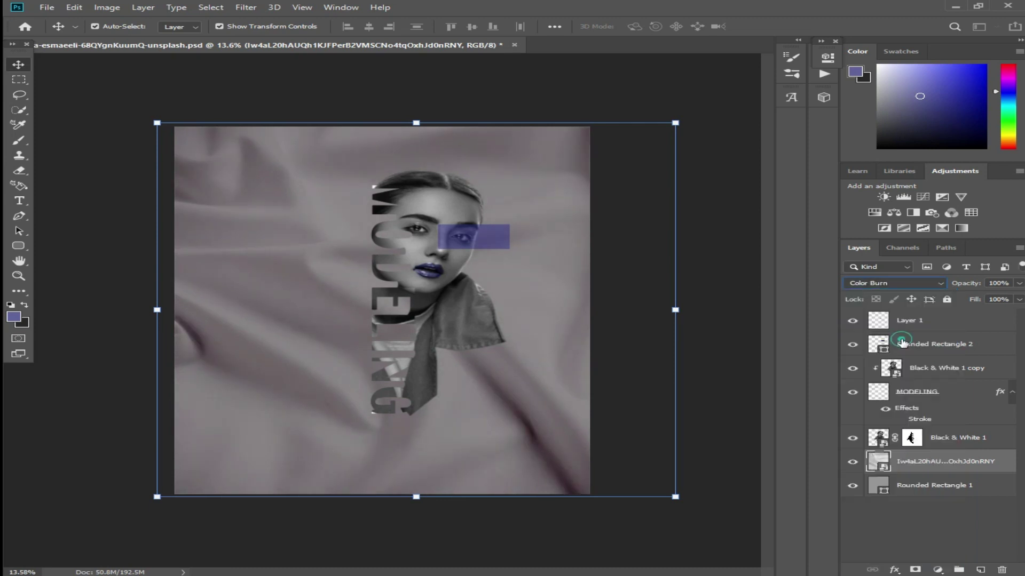
{"action": "double_click", "coordinate": [881, 487]}
{"action": "mouse_move", "coordinate": [612, 383]}
{"action": "left_mouse_down"}
{"action": "mouse_move", "coordinate": [611, 395]}
{"action": "mouse_move", "coordinate": [623, 395]}
{"action": "mouse_move", "coordinate": [607, 360]}
{"action": "mouse_move", "coordinate": [621, 430]}
{"action": "mouse_move", "coordinate": [618, 391]}
{"action": "left_mouse_up"}
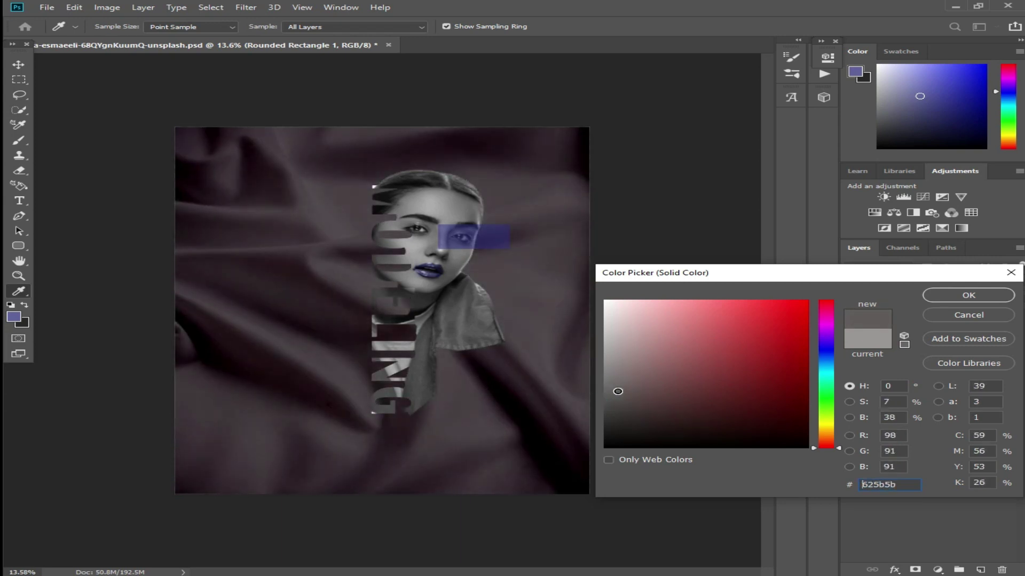
{"action": "left_click_drag", "start_coordinate": [834, 404], "coordinate": [836, 366]}
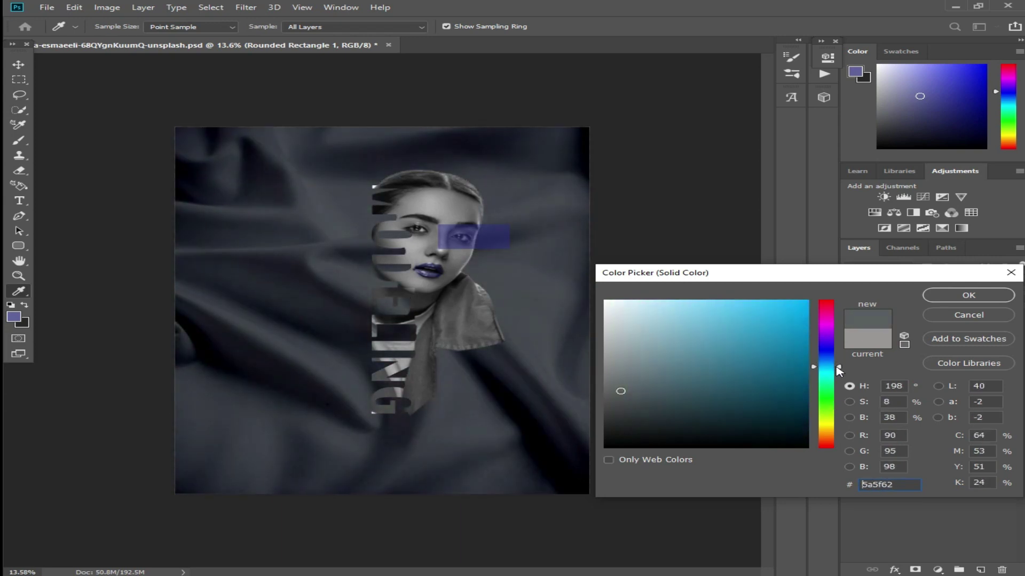
{"action": "left_click", "coordinate": [486, 235]}
{"action": "left_click_drag", "start_coordinate": [613, 392], "coordinate": [612, 380]}
{"action": "left_click_drag", "start_coordinate": [827, 351], "coordinate": [827, 369]}
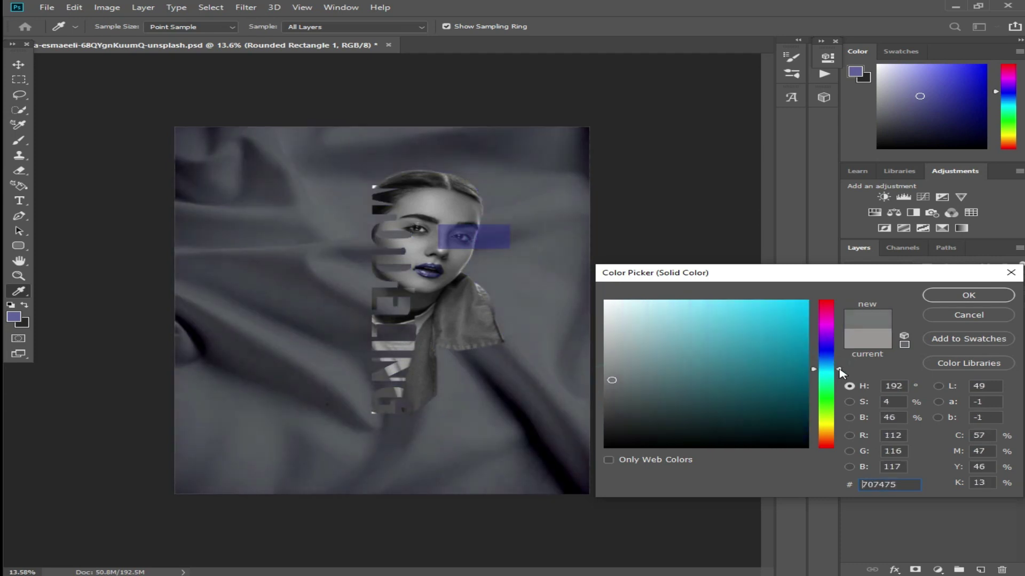
{"action": "left_click", "coordinate": [613, 395]}
{"action": "mouse_move", "coordinate": [614, 421]}
{"action": "left_mouse_down"}
{"action": "mouse_move", "coordinate": [605, 397]}
{"action": "mouse_move", "coordinate": [625, 398]}
{"action": "mouse_move", "coordinate": [616, 403]}
{"action": "left_mouse_up"}
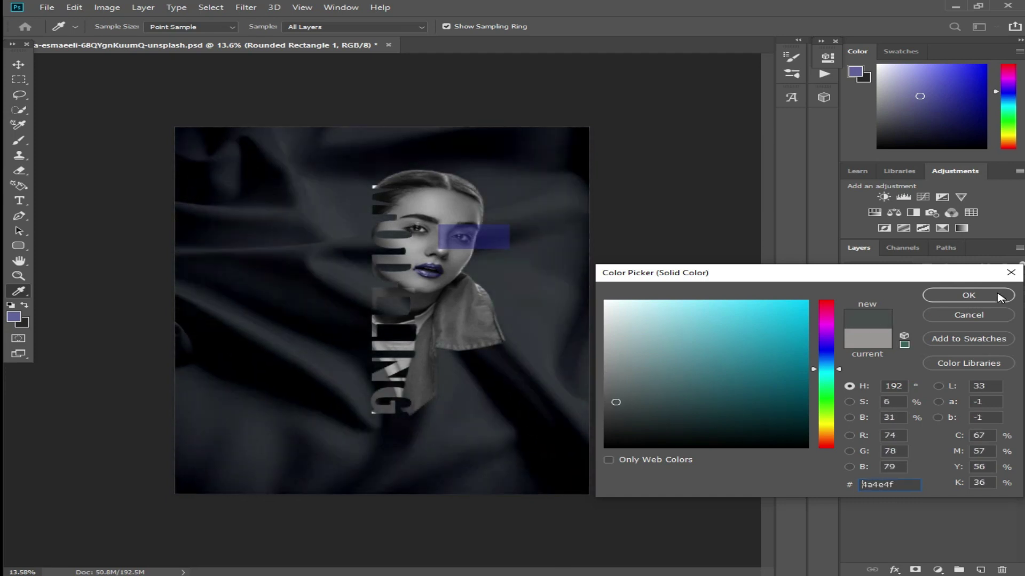
{"action": "left_click", "coordinate": [1008, 274]}
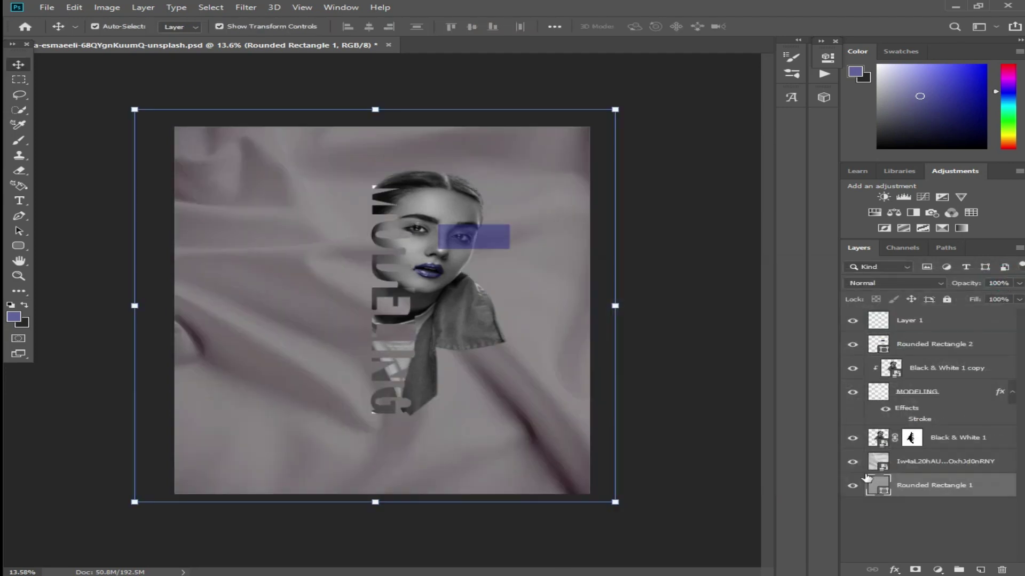
- Hide the first fabric layer and place the 51vPxmIsrpL fabric image above Rounded Rectangle 1, scaled to cover the whole canvas
{"action": "left_click", "coordinate": [852, 462]}
{"action": "left_click", "coordinate": [852, 462]}
{"action": "left_click", "coordinate": [852, 462]}
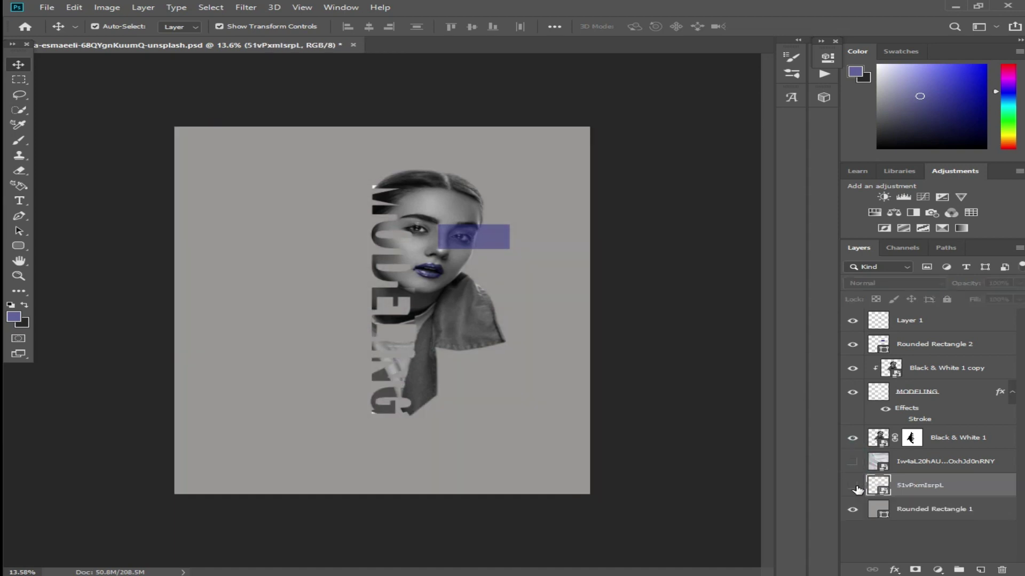
{"action": "left_click", "coordinate": [852, 485]}
{"action": "left_click_drag", "start_coordinate": [442, 359], "coordinate": [688, 530]}
{"action": "left_click_drag", "start_coordinate": [323, 271], "coordinate": [107, 107]}
- Change the fill colour of Rounded Rectangle 1 to the dark blue-grey #313235
{"action": "left_click", "coordinate": [878, 508]}
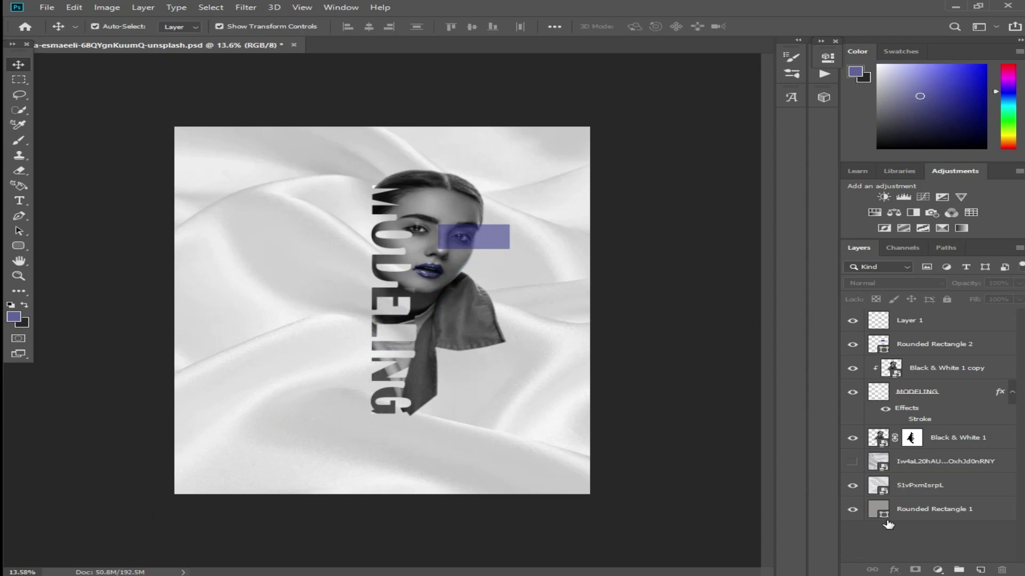
{"action": "double_click", "coordinate": [878, 510]}
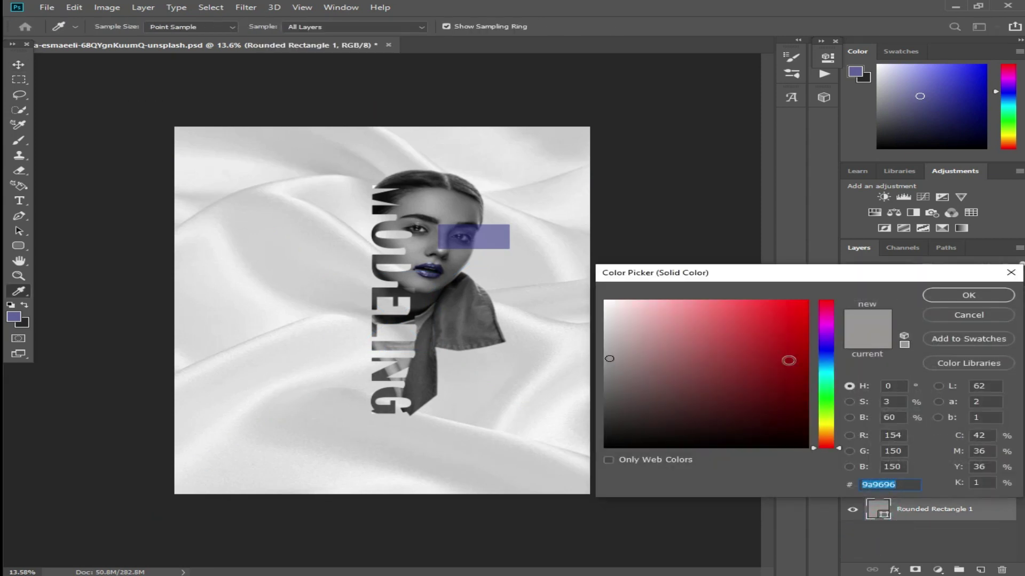
{"action": "left_click", "coordinate": [827, 380]}
{"action": "left_click", "coordinate": [491, 242]}
{"action": "mouse_move", "coordinate": [629, 398]}
{"action": "left_mouse_down"}
{"action": "mouse_move", "coordinate": [608, 419]}
{"action": "mouse_move", "coordinate": [617, 421]}
{"action": "left_mouse_up"}
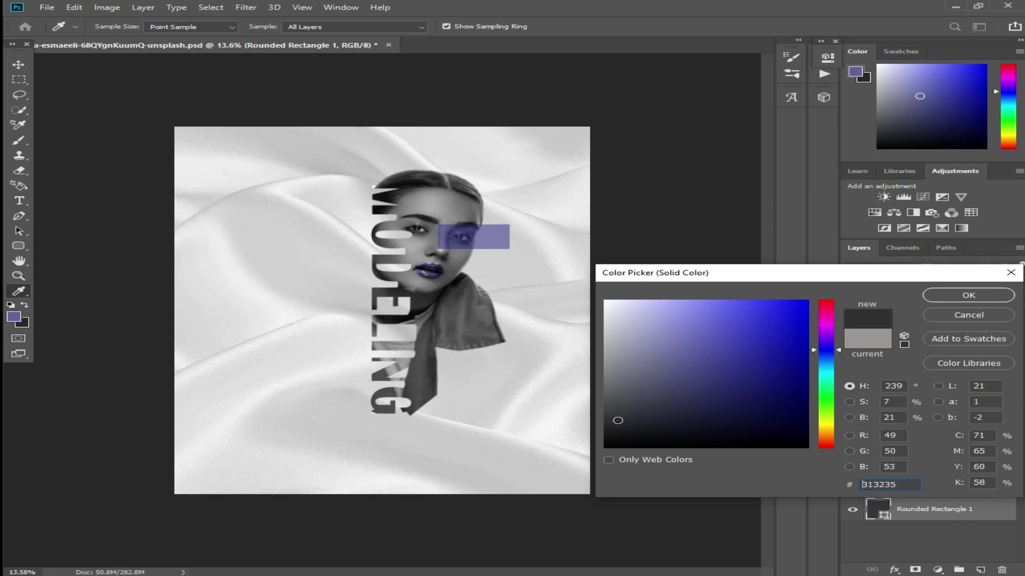
{"action": "left_click", "coordinate": [988, 297]}
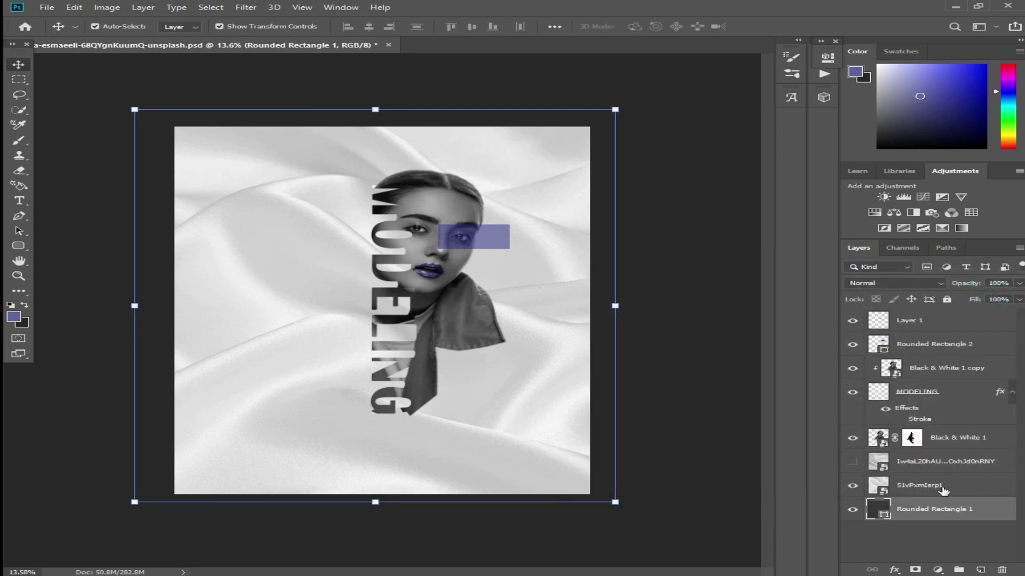
- Set the blend mode of the 51vPxmIsrpL fabric layer to Multiply
{"action": "left_click", "coordinate": [943, 486]}
{"action": "left_click", "coordinate": [894, 283]}
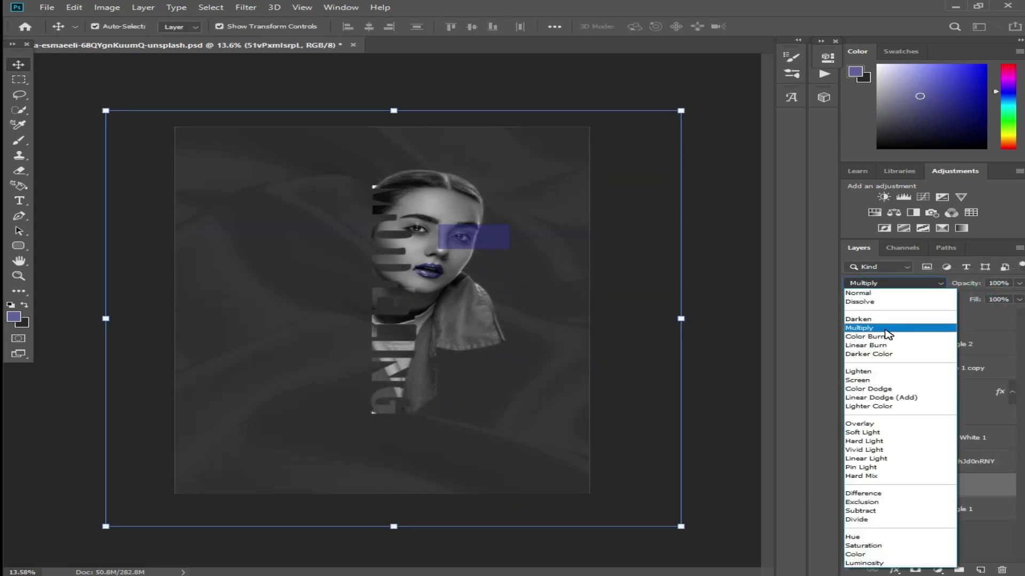
{"action": "left_click", "coordinate": [888, 328]}
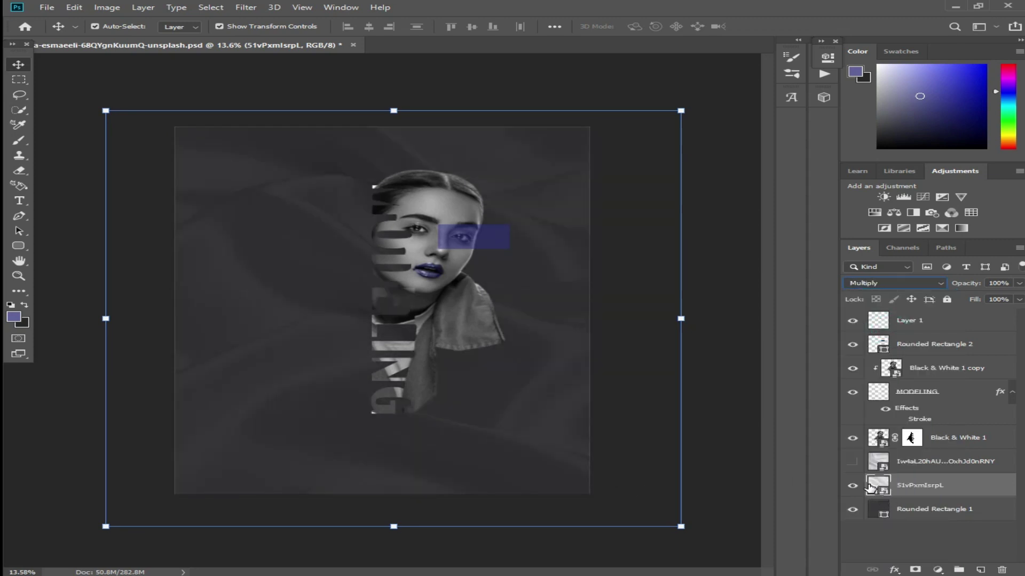
- Readjust the Rounded Rectangle 1 fill to a dark blue-grey shade and deselect the layer
{"action": "double_click", "coordinate": [881, 511]}
{"action": "left_click_drag", "start_coordinate": [603, 429], "coordinate": [620, 409]}
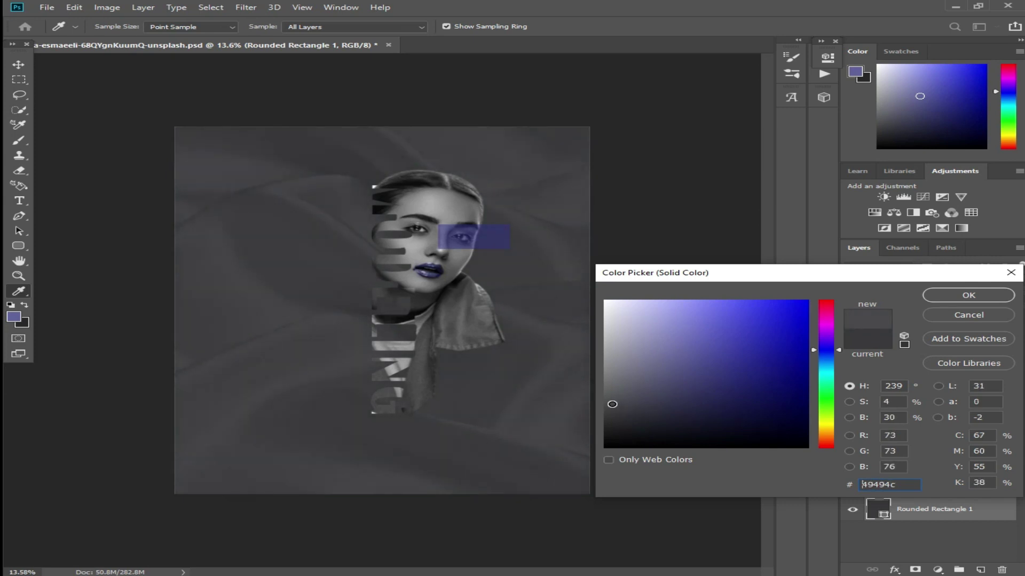
{"action": "left_click", "coordinate": [968, 295]}
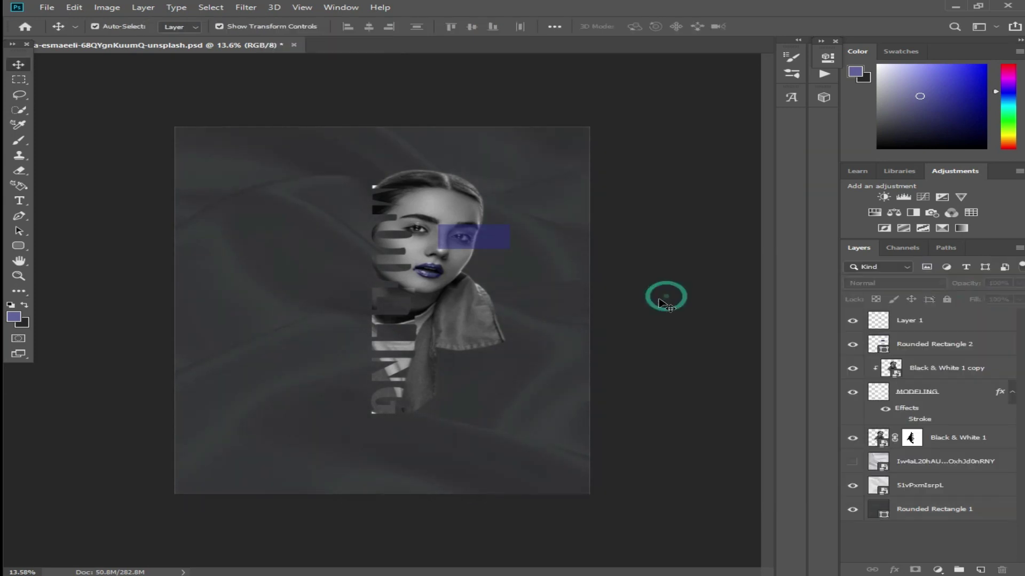
- Enlarge and reposition the portrait, lettering, eye block and lip layers together, from Layer 1 down to Black & White 1
{"action": "left_click", "coordinate": [948, 323]}
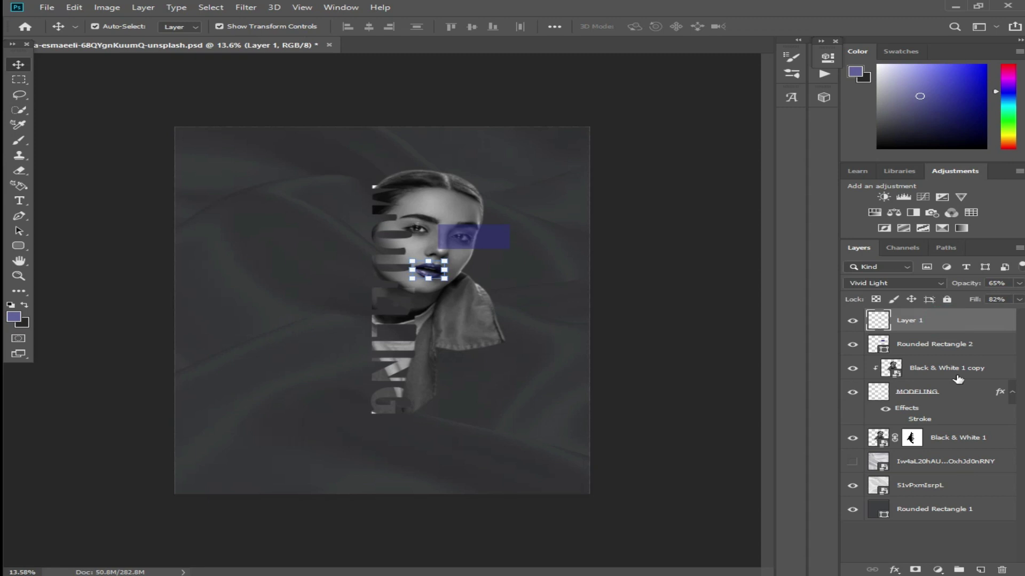
{"action": "left_click", "coordinate": [923, 448]}
{"action": "left_click_drag", "start_coordinate": [448, 324], "coordinate": [466, 330]}
{"action": "left_click_drag", "start_coordinate": [526, 428], "coordinate": [571, 479]}
{"action": "left_click_drag", "start_coordinate": [487, 441], "coordinate": [509, 371]}
{"action": "left_click_drag", "start_coordinate": [560, 325], "coordinate": [515, 325]}
{"action": "key", "text": "Return"}
{"action": "left_click", "coordinate": [103, 119]}
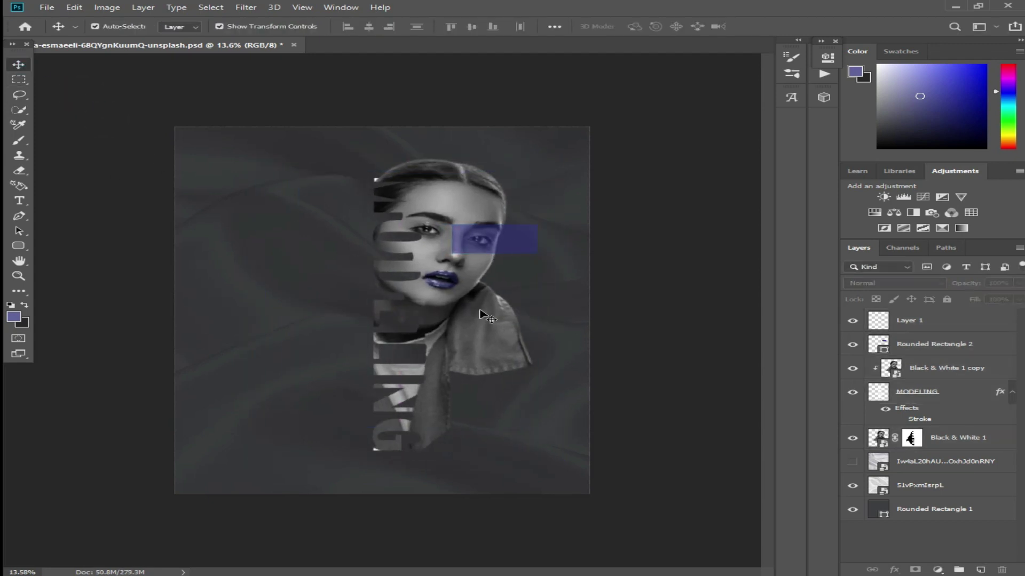
- Make the white stroke on the MODELING layer visible
{"action": "scroll", "coordinate": [473, 279], "scroll_direction": "up", "scroll_amount": 1}
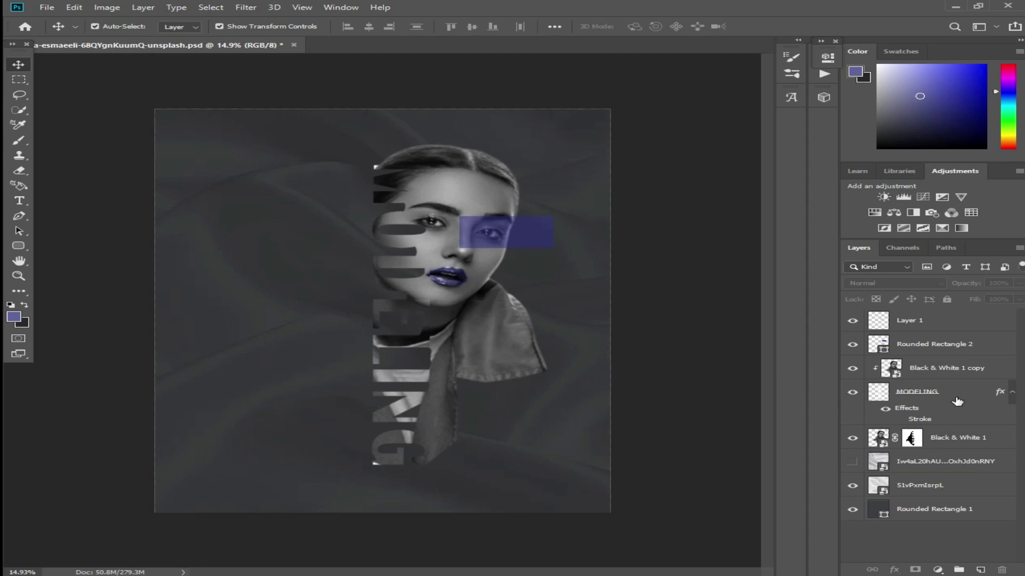
{"action": "left_click", "coordinate": [899, 419]}
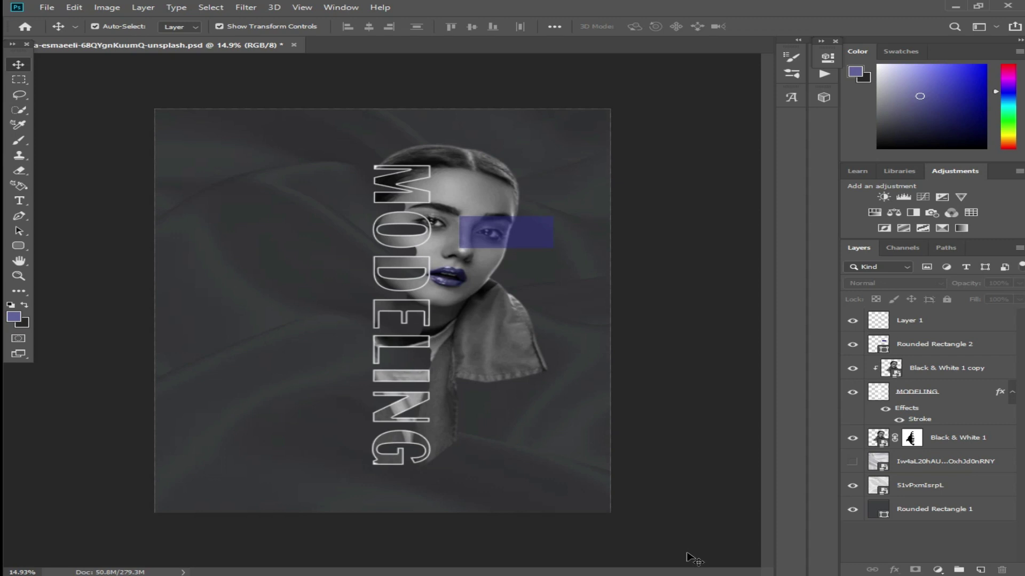
{"action": "right_click", "coordinate": [187, 543]}
{"action": "left_click", "coordinate": [232, 554]}
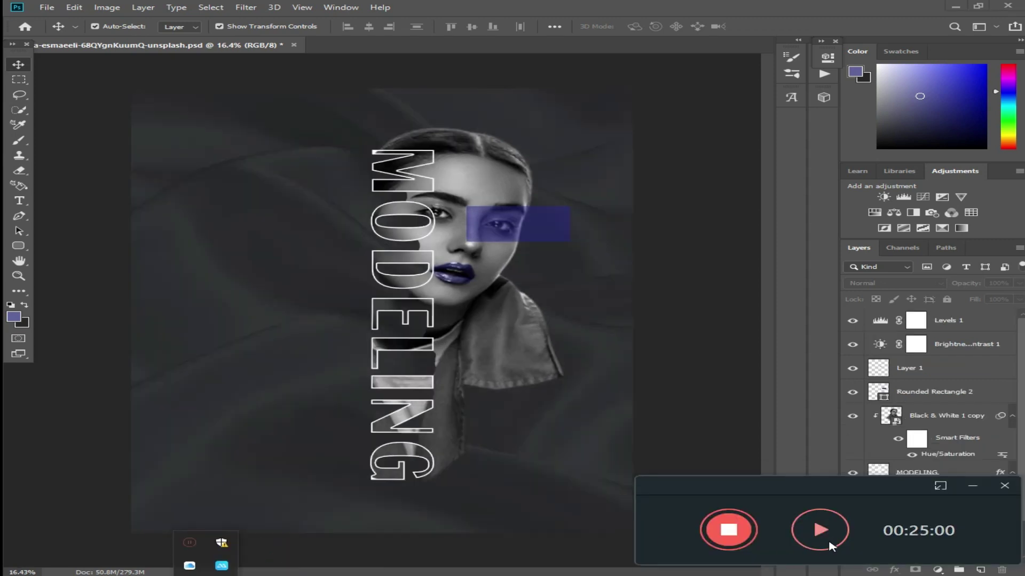
{"action": "left_click", "coordinate": [811, 532]}
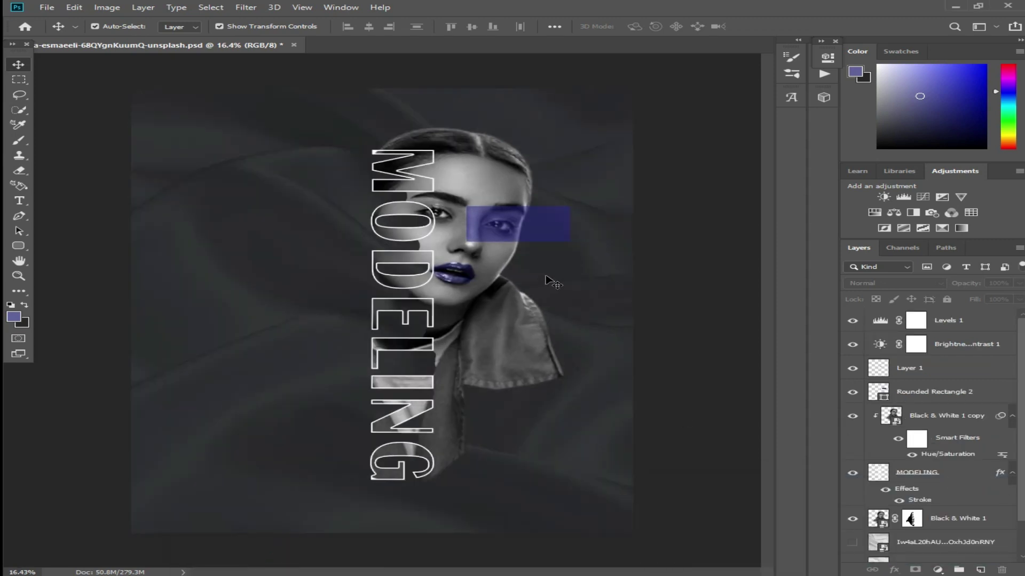
- Duplicate the blue eye rectangle, place the copy beside the MODELING lettering and reduce its height to about 87%
{"action": "left_click", "coordinate": [542, 229]}
{"action": "left_click_drag", "start_coordinate": [552, 226], "coordinate": [270, 373]}
{"action": "left_click_drag", "start_coordinate": [256, 226], "coordinate": [246, 326]}
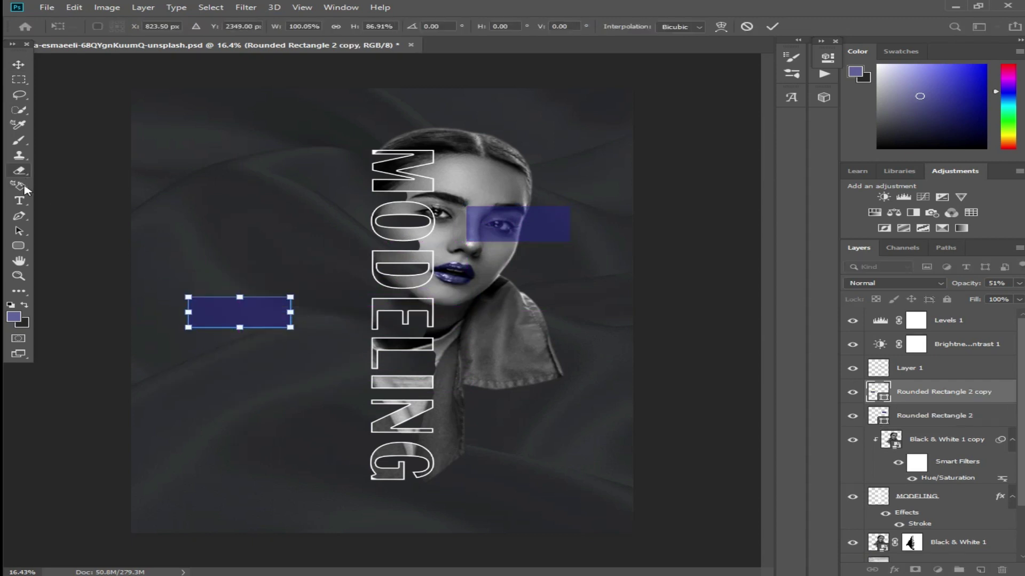
- Add a white Britannic Bold text reading "desin", enlarge it to about 276 pt and move it over the jacket
{"action": "left_click", "coordinate": [20, 201]}
{"action": "left_click", "coordinate": [233, 323]}
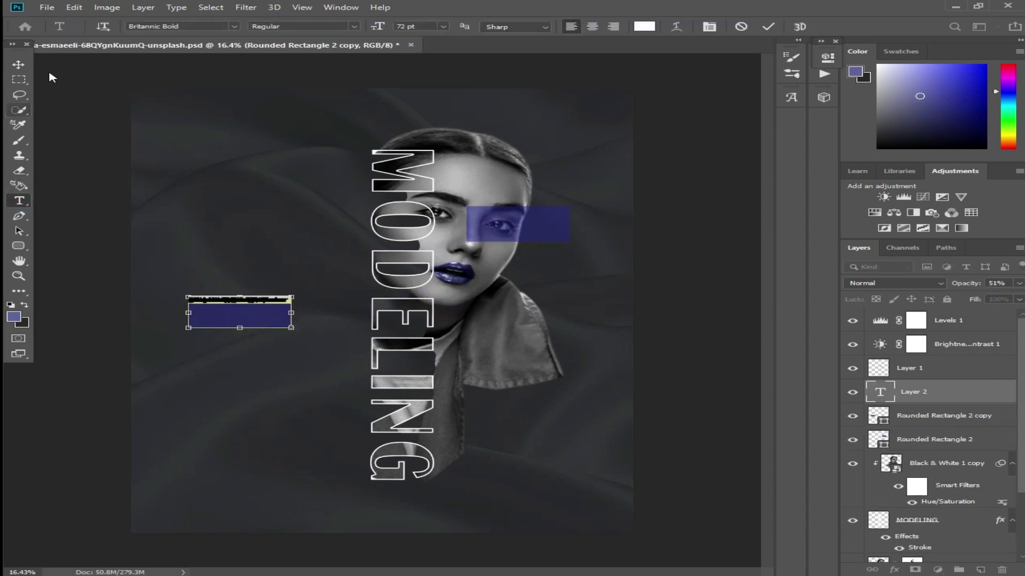
{"action": "key", "text": "BackSpace"}
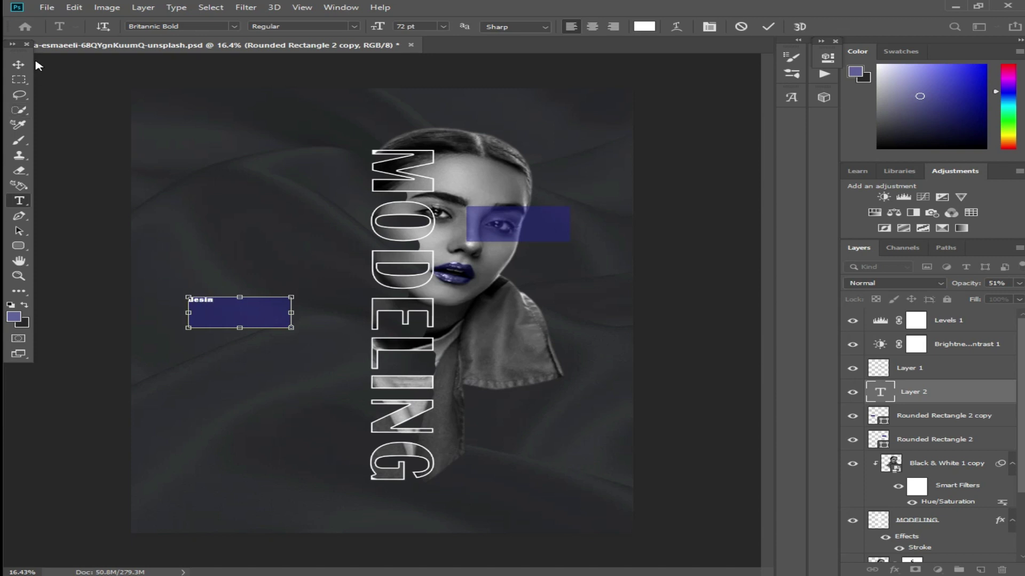
{"action": "left_click", "coordinate": [18, 64]}
{"action": "left_click_drag", "start_coordinate": [291, 327], "coordinate": [582, 418]}
{"action": "key", "text": "Return"}
{"action": "left_click_drag", "start_coordinate": [268, 325], "coordinate": [582, 317]}
- Set the new text's font to Broadway and retype it in capitals as DESIGN
{"action": "double_click", "coordinate": [581, 315]}
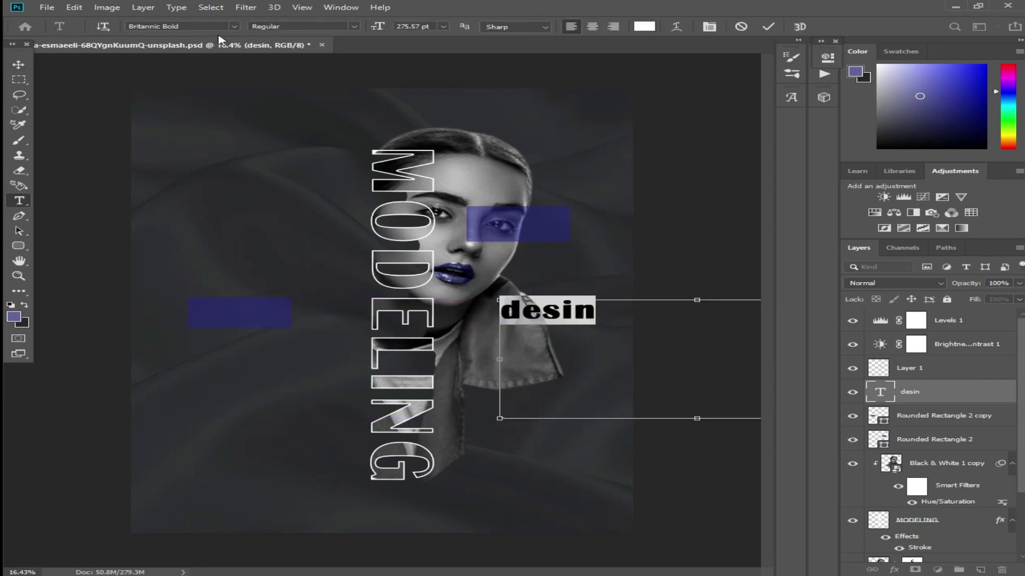
{"action": "left_click", "coordinate": [234, 26]}
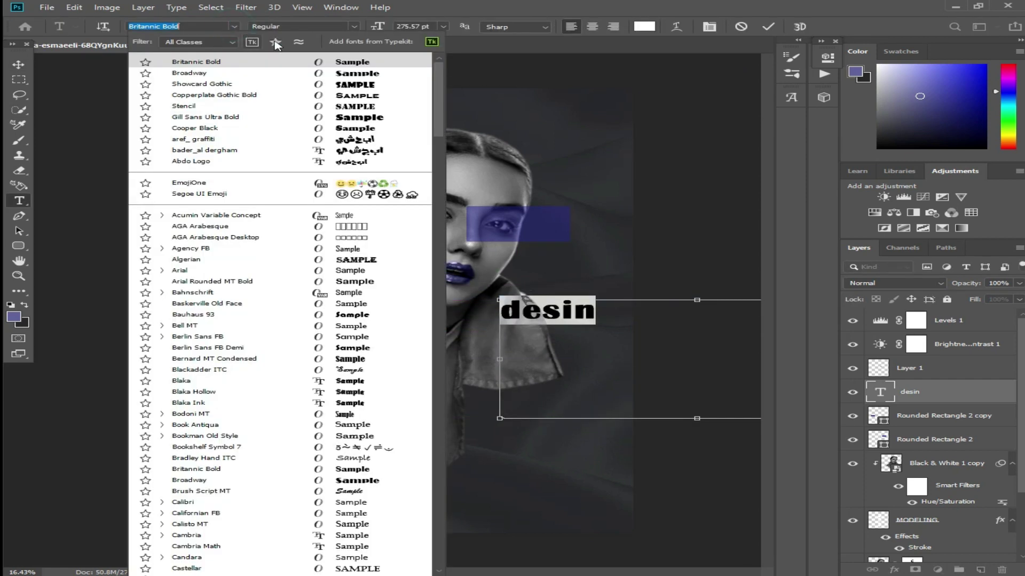
{"action": "left_click", "coordinate": [353, 75]}
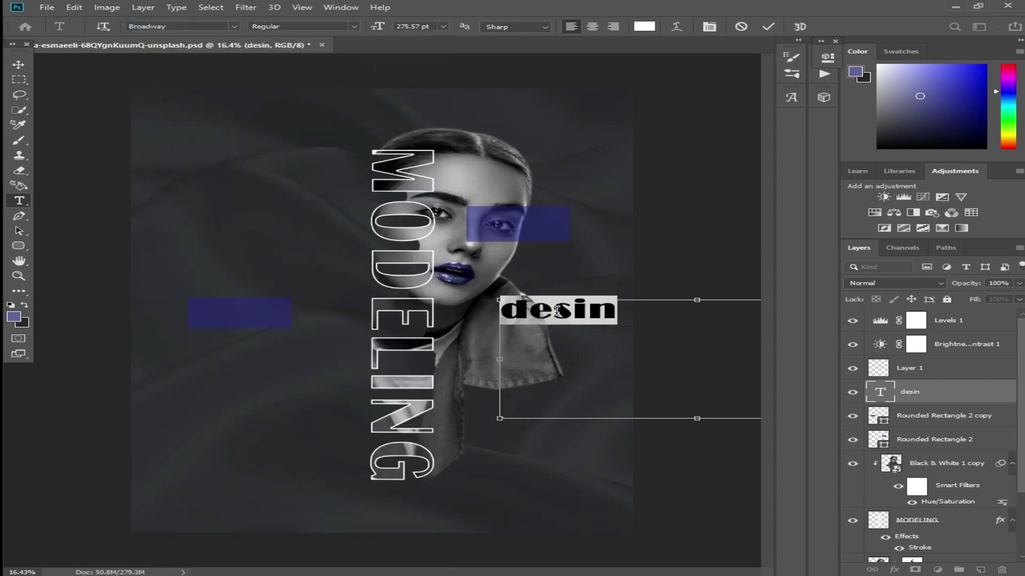
{"action": "key", "text": "BackSpace"}
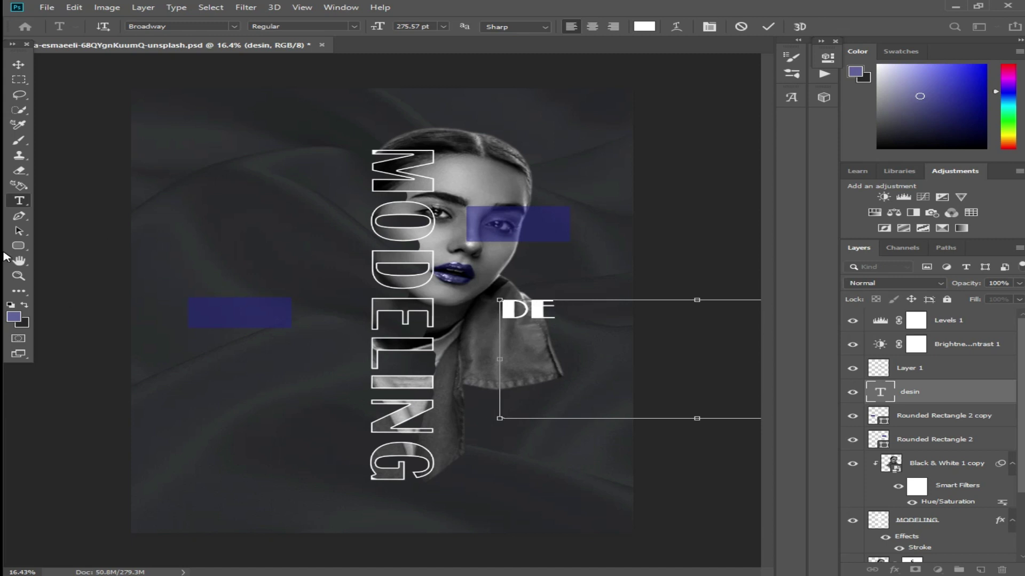
{"action": "type", "text": "sin"}
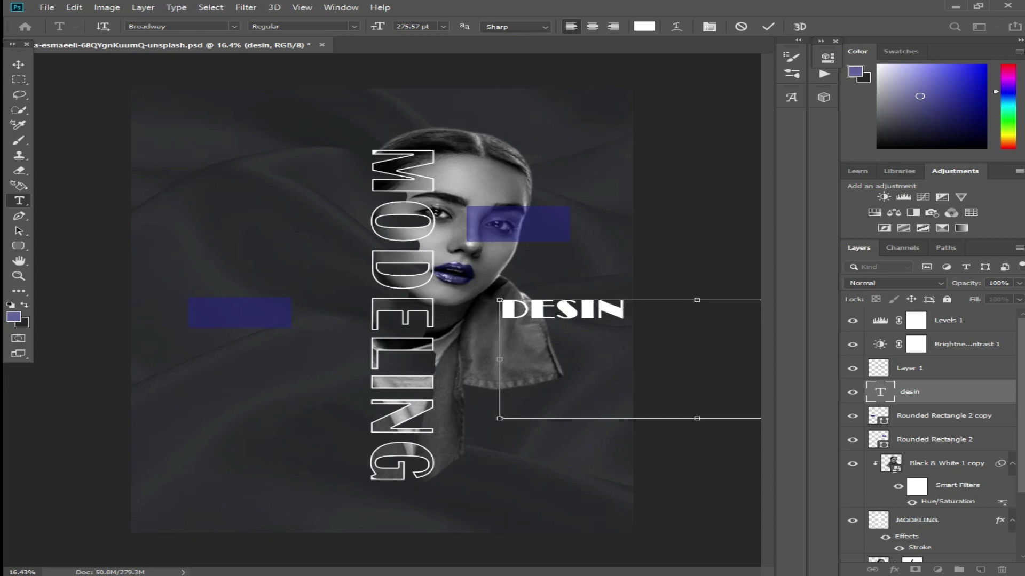
{"action": "key", "text": "BackSpace"}
{"action": "type", "text": "GN"}
- Move the DESIGN text just below the duplicated blue bar and widen the bar to about 138%
{"action": "left_click", "coordinate": [18, 64]}
{"action": "left_click_drag", "start_coordinate": [566, 309], "coordinate": [256, 350]}
{"action": "left_click", "coordinate": [240, 290]}
{"action": "key", "text": "ctrl"}
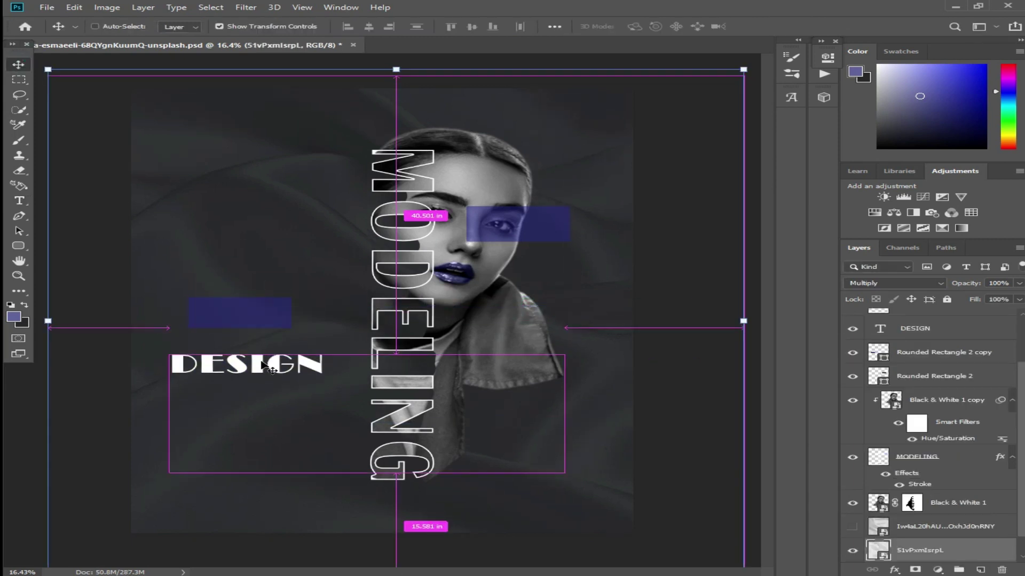
{"action": "left_click", "coordinate": [267, 312], "text": "ctrl"}
{"action": "key", "text": "ctrl+t"}
{"action": "left_click_drag", "start_coordinate": [291, 313], "coordinate": [330, 313]}
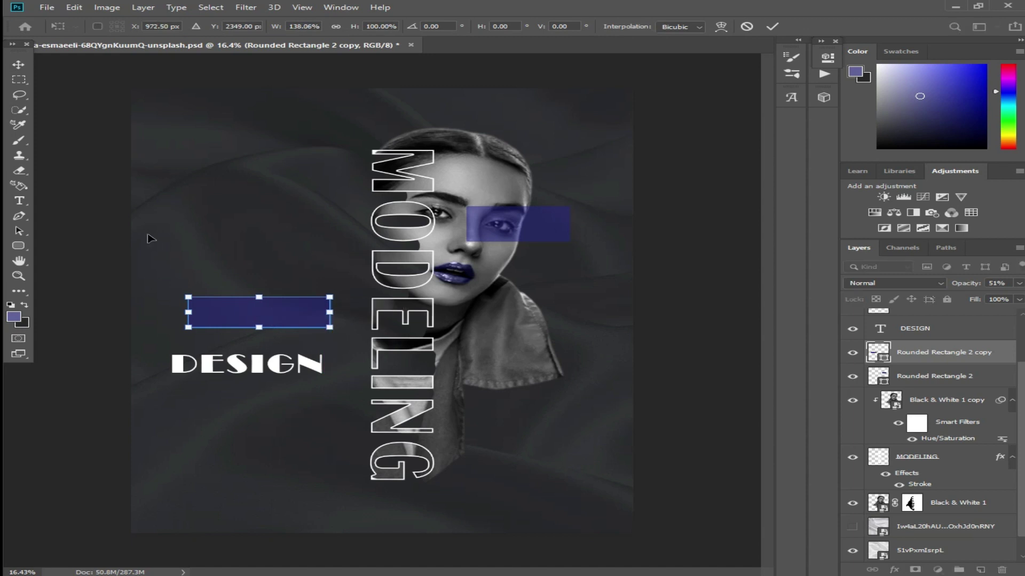
{"action": "key", "text": "Return"}
- Place the DESIGN text on the blue bar and widen the bar slightly to match the word's width
{"action": "left_click_drag", "start_coordinate": [256, 368], "coordinate": [270, 324]}
{"action": "key", "text": "ctrl"}
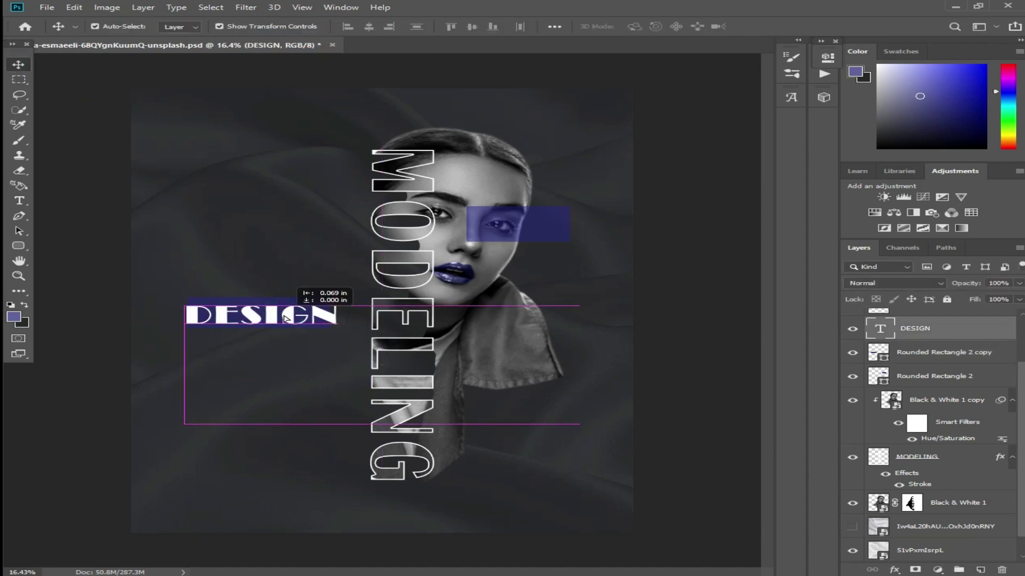
{"action": "left_click", "coordinate": [88, 207]}
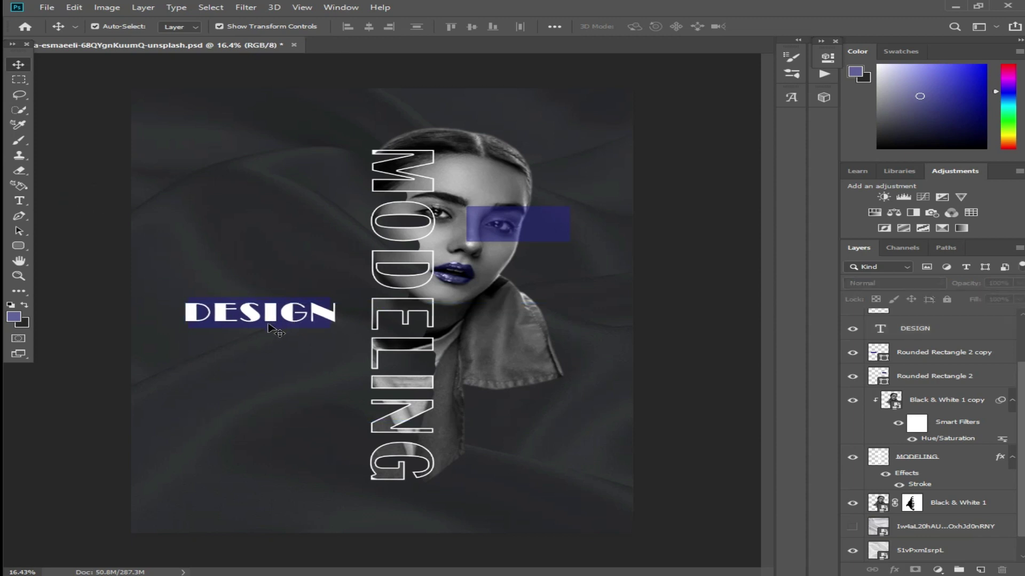
{"action": "left_click", "coordinate": [213, 329]}
{"action": "key", "text": "ctrl+t"}
{"action": "left_click_drag", "start_coordinate": [336, 313], "coordinate": [347, 315]}
{"action": "key", "text": "Return"}
{"action": "left_click", "coordinate": [277, 353]}
- Duplicate the DESIGN text with its blue bar and place the copy just below the original
{"action": "left_click", "coordinate": [271, 322]}
{"action": "left_click", "coordinate": [258, 328], "text": "shift"}
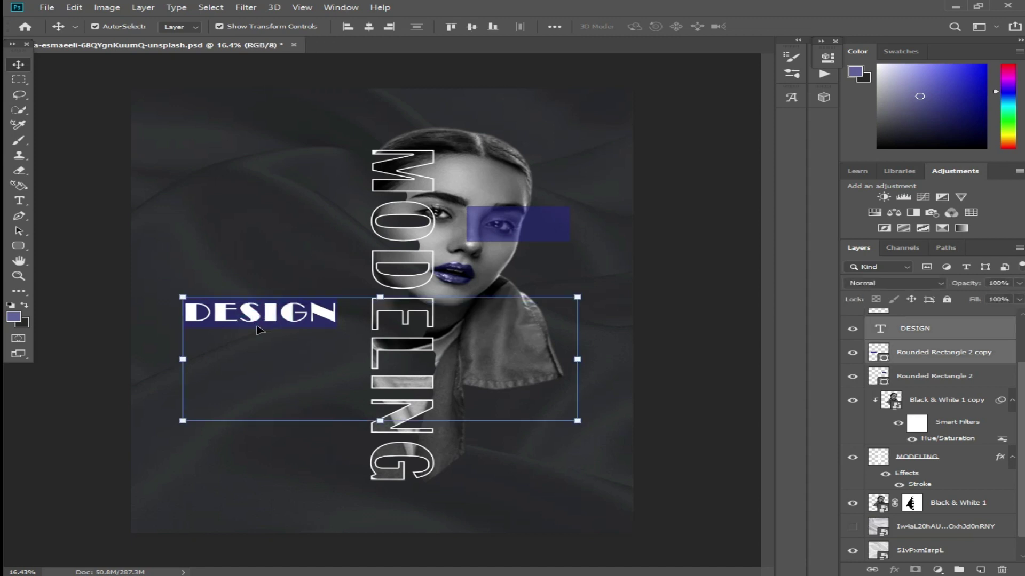
{"action": "left_click_drag", "start_coordinate": [272, 316], "coordinate": [260, 363]}
{"action": "left_click", "coordinate": [260, 363]}
{"action": "left_click", "coordinate": [260, 363]}
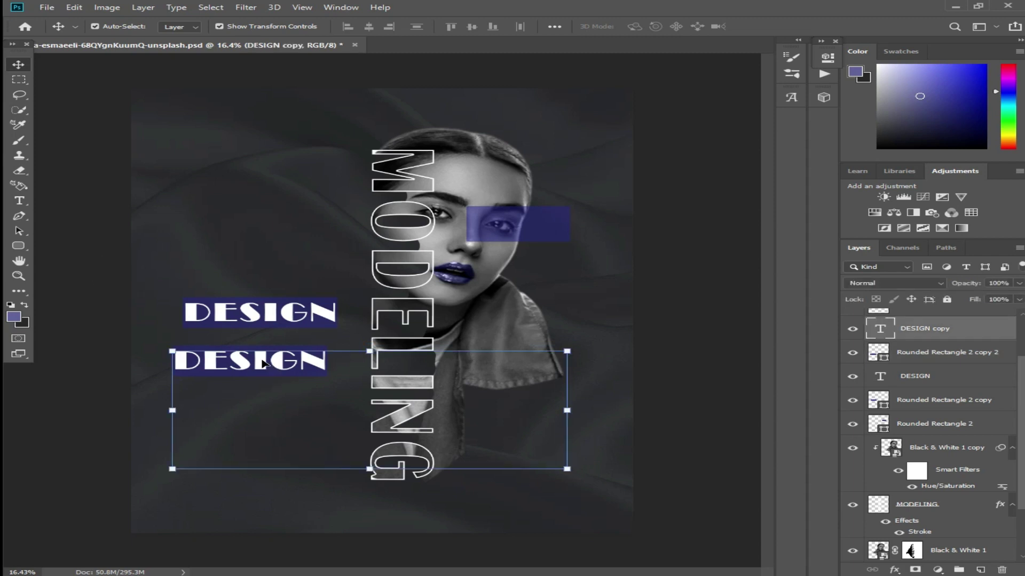
- Clear the wording of the lower DESIGN text copy
{"action": "double_click", "coordinate": [260, 363]}
{"action": "key", "text": "BackSpace"}
{"action": "type", "text": "po"}
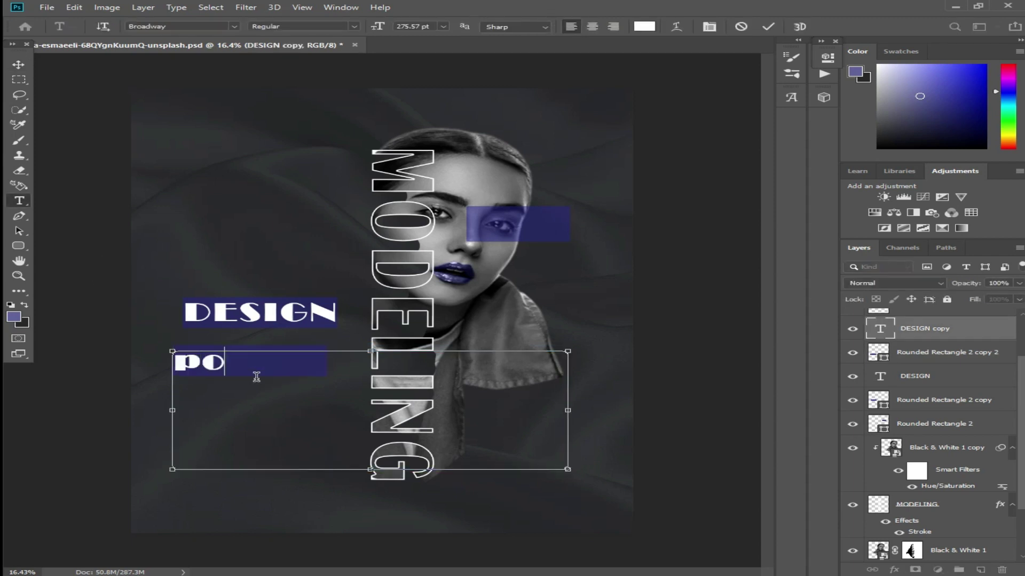
{"action": "type", "text": "st"}
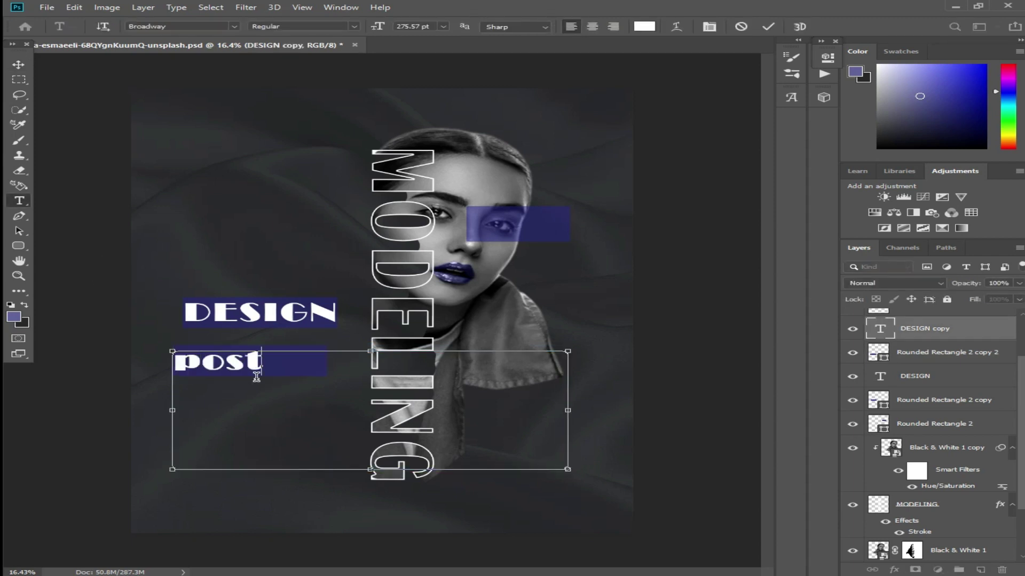
{"action": "type", "text": "er"}
{"action": "key", "text": "BackSpace"}
{"action": "key", "text": "BackSpace"}
{"action": "key", "text": "BackSpace"}
{"action": "key", "text": "BackSpace"}
{"action": "key", "text": "BackSpace"}
{"action": "key", "text": "BackSpace"}
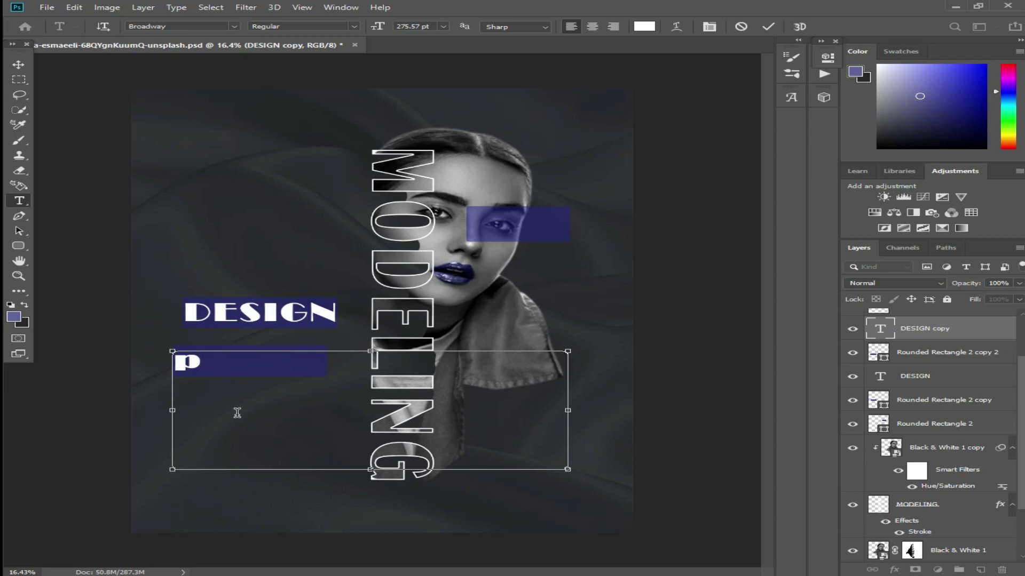
- Enter POSTER in capitals as the lower label's wording and commit the text
{"action": "type", "text": "postr"}
{"action": "key", "text": "BackSpace"}
{"action": "type", "text": "er"}
{"action": "left_click", "coordinate": [18, 61]}
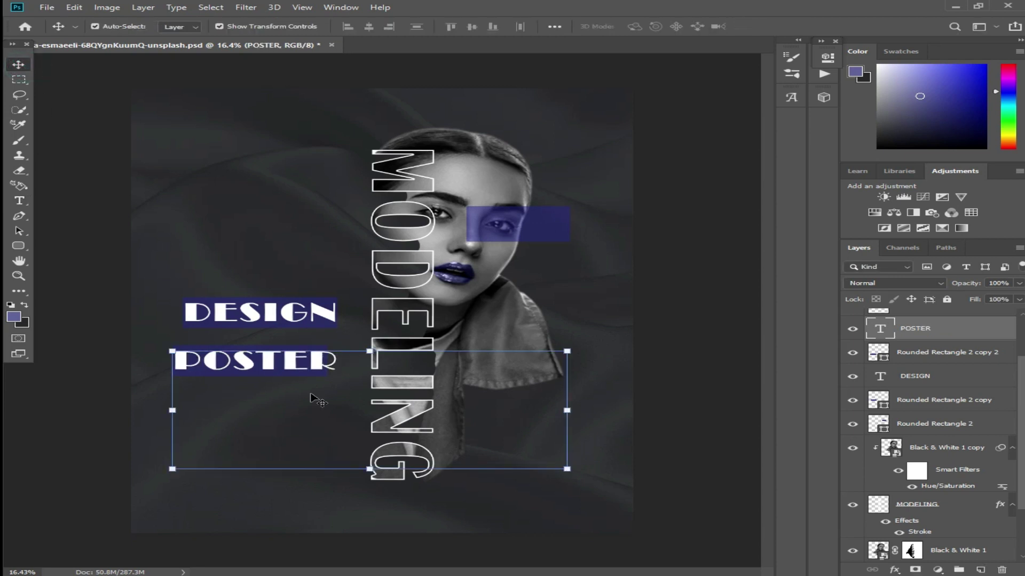
- Widen the blue bar behind POSTER slightly so that it spans the whole word
{"action": "left_click", "coordinate": [228, 366]}
{"action": "left_click_drag", "start_coordinate": [174, 361], "coordinate": [170, 360]}
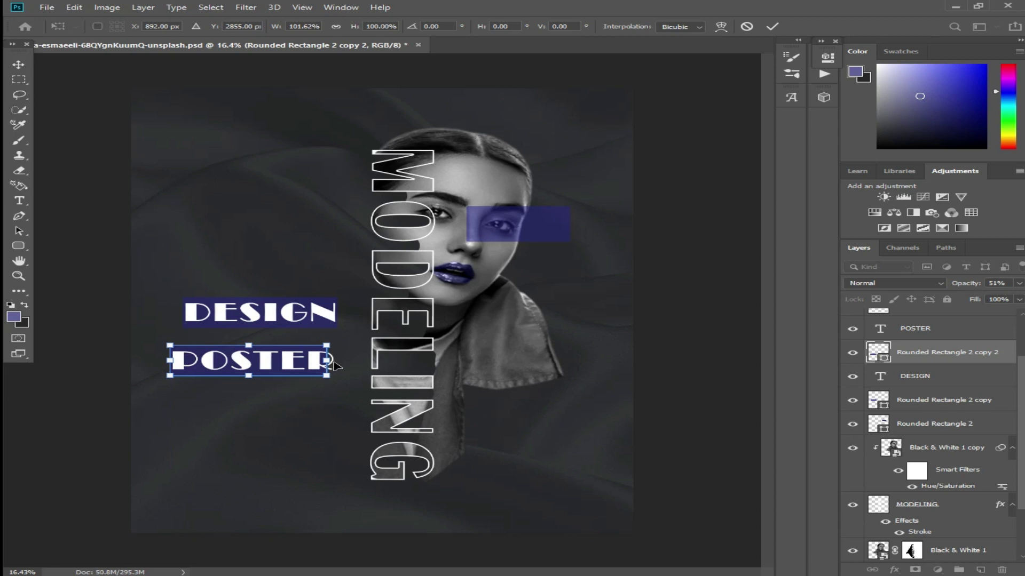
{"action": "left_click", "coordinate": [80, 327]}
- Scale the POSTER text and its blue bar together to about 76% and place them just beneath the DESIGN label
{"action": "left_click", "coordinate": [199, 364]}
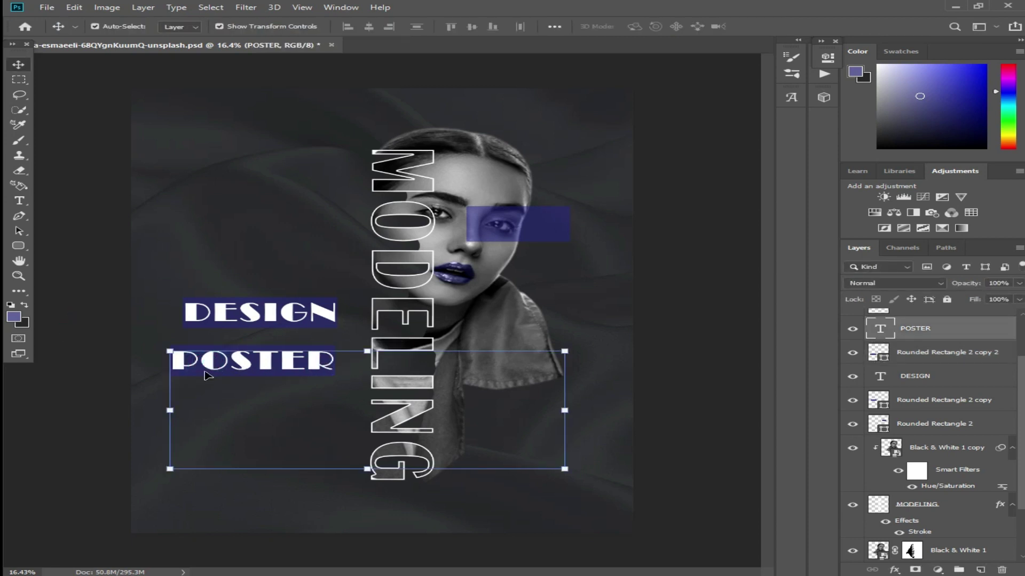
{"action": "left_click", "coordinate": [202, 376], "text": "shift"}
{"action": "left_click_drag", "start_coordinate": [565, 469], "coordinate": [447, 442]}
{"action": "left_click_drag", "start_coordinate": [306, 347], "coordinate": [336, 337]}
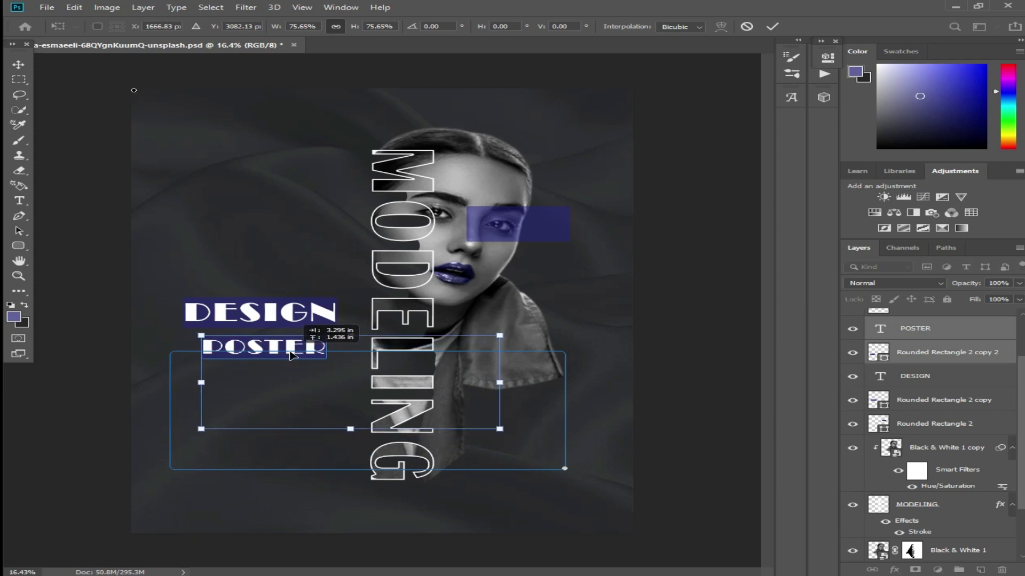
{"action": "left_click", "coordinate": [18, 64]}
{"action": "left_click", "coordinate": [341, 489]}
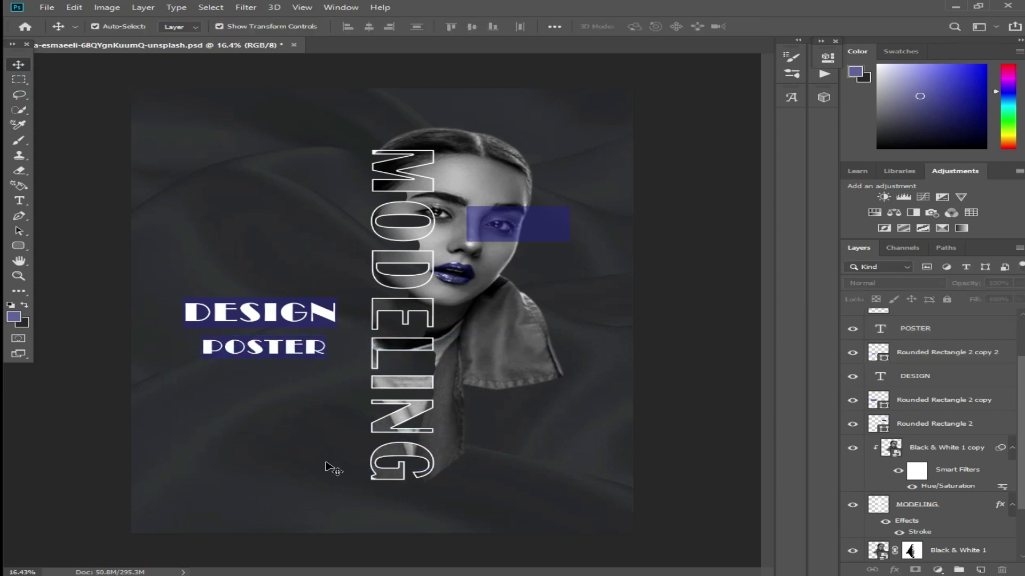
{"action": "scroll", "coordinate": [354, 449], "scroll_direction": "up", "scroll_amount": 3}
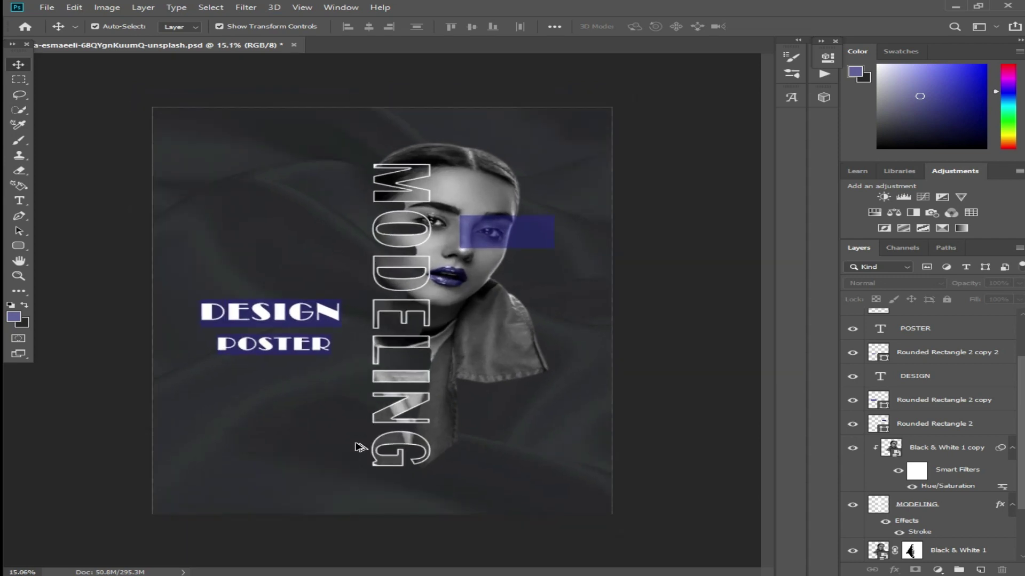